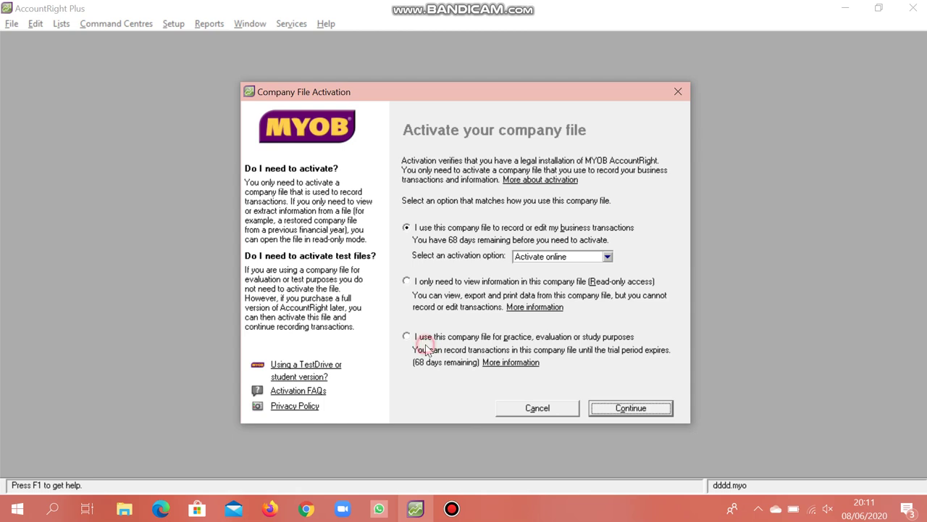
Open the company file for practice, evaluation or study purposes and dismiss the activation reminder
click(415, 337)
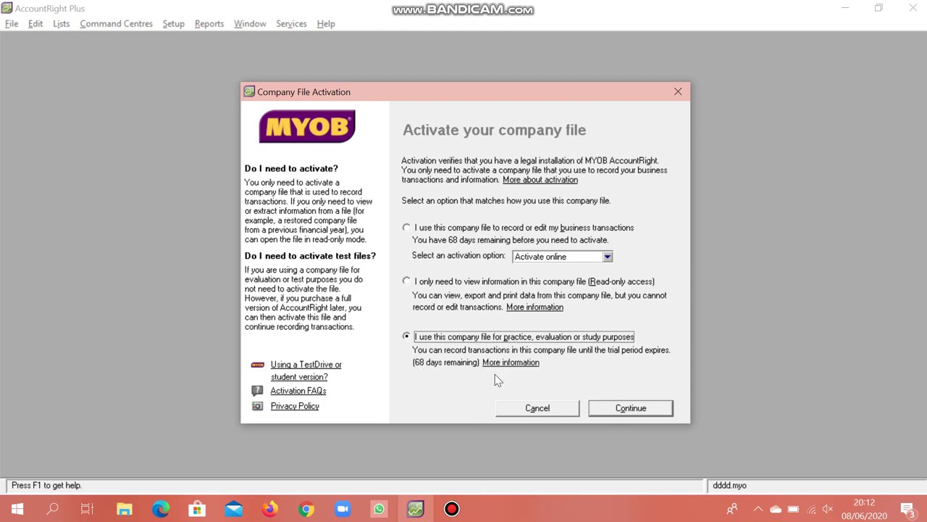
click(615, 408)
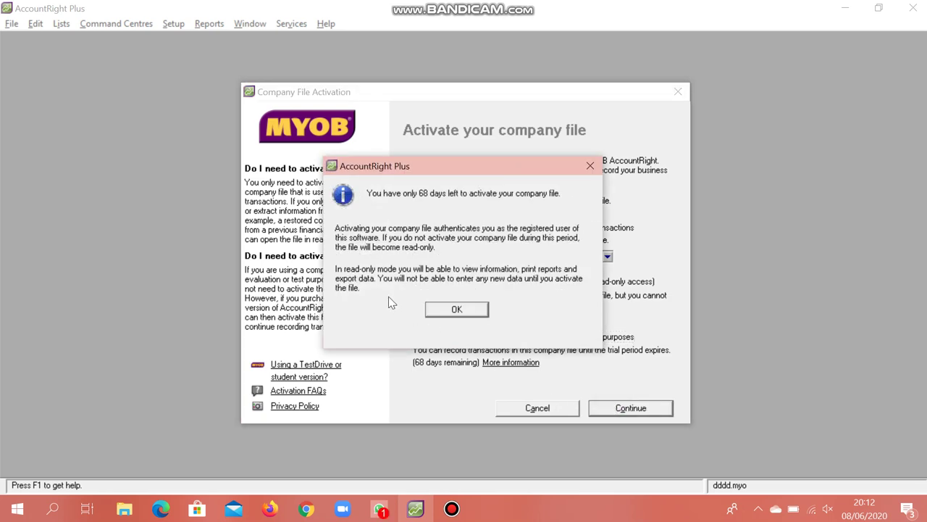
click(432, 313)
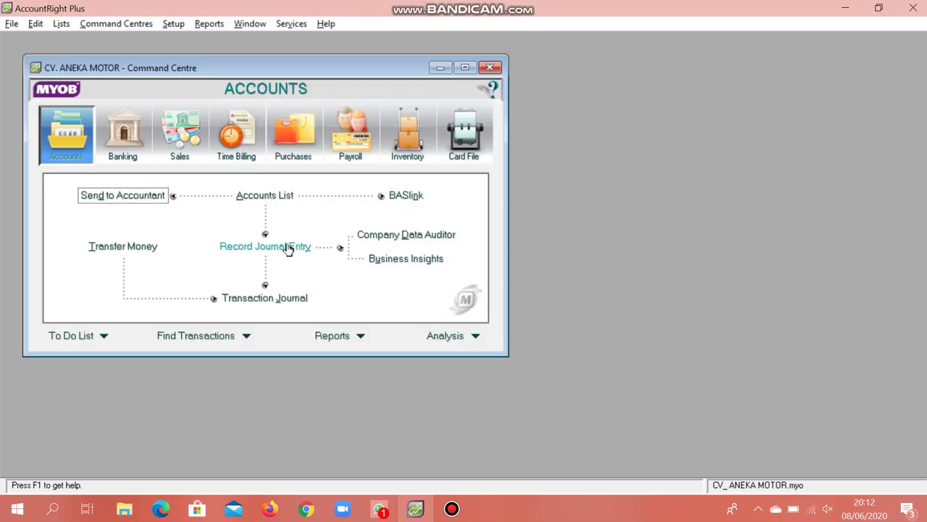
Open the Accounts List, maximize its window and show the Income accounts
click(274, 202)
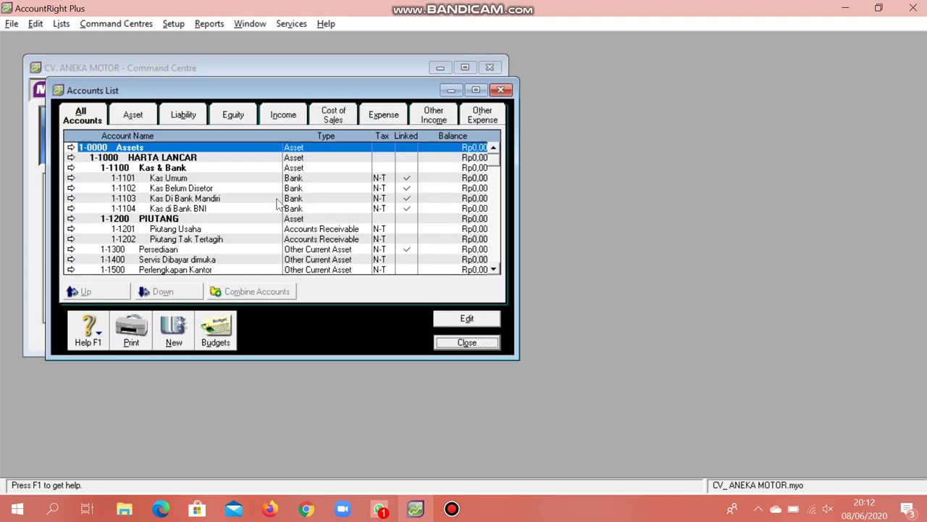
click(476, 89)
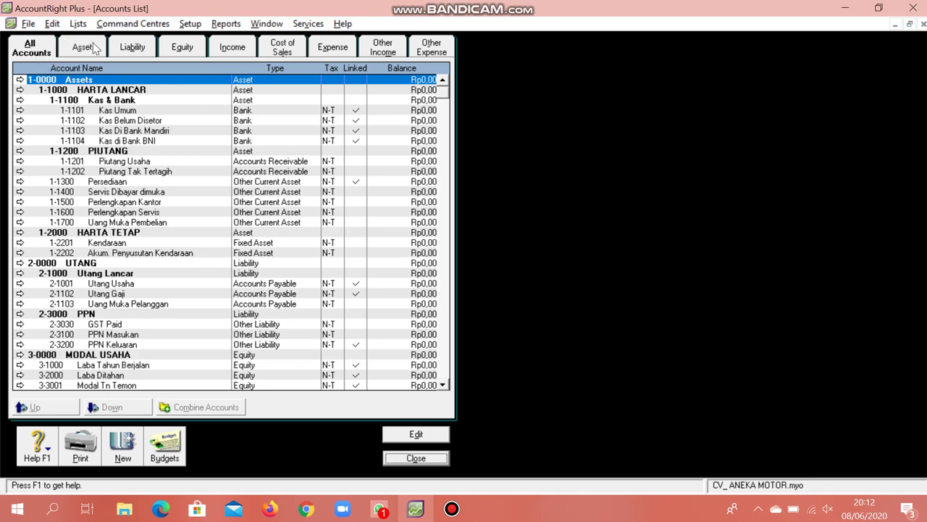
click(183, 48)
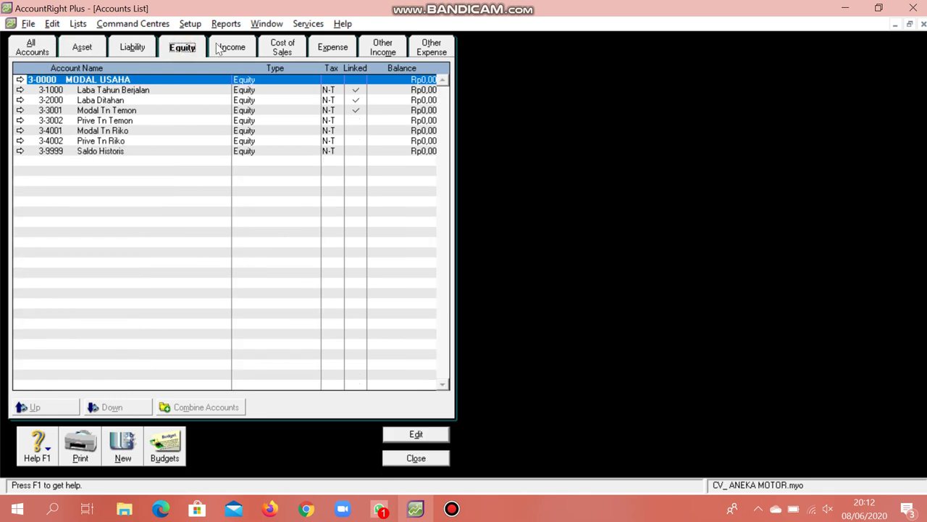
click(245, 49)
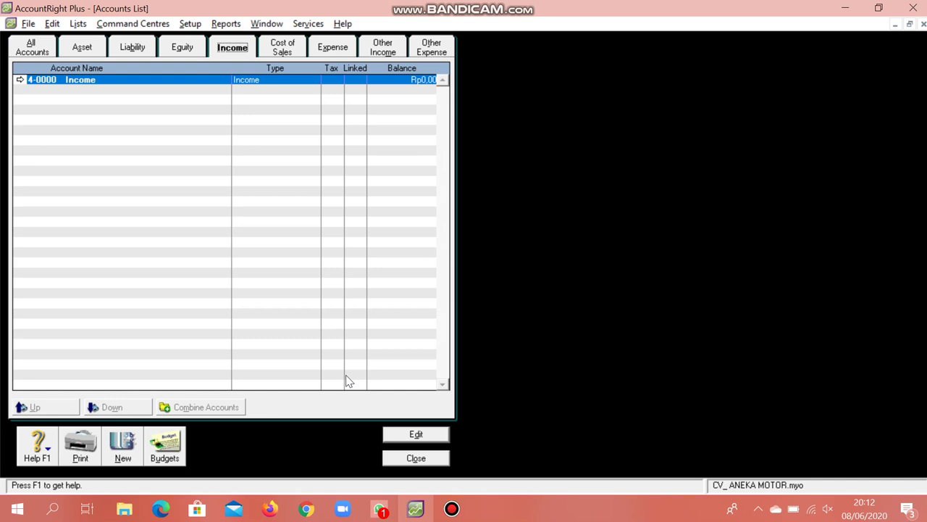
Switch to the BUKU PETUNJUK MYOB PDF in Edge and examine the sample Income accounts list in Gambar 2.13
click(166, 510)
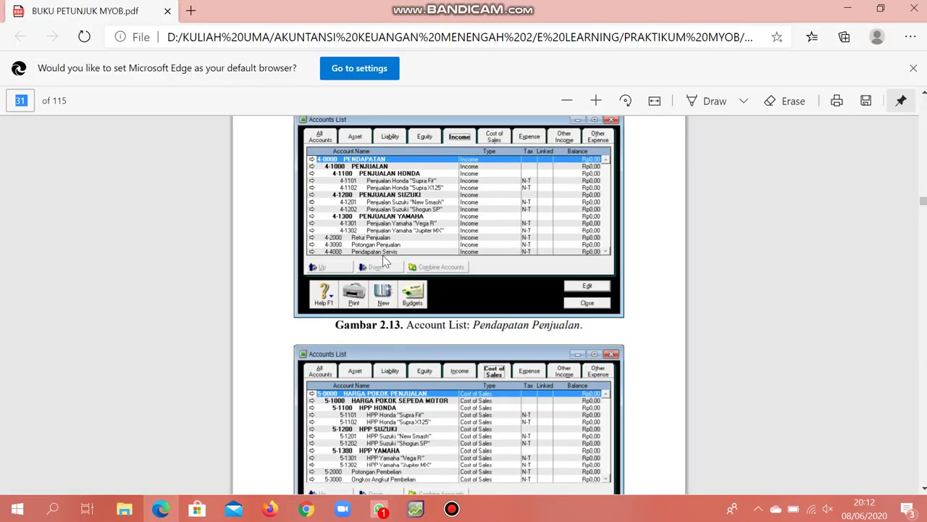
scroll(742, 254, down, 7)
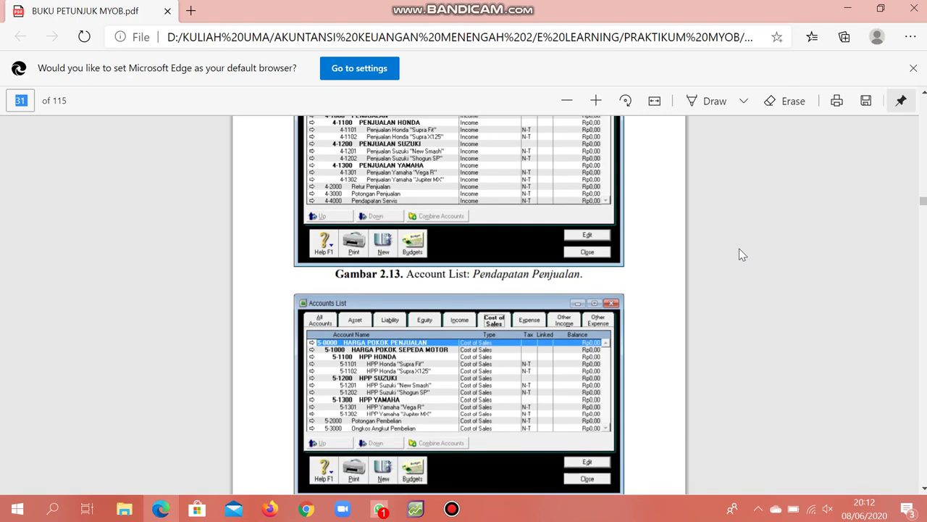
scroll(742, 254, up, 1)
scroll(724, 253, up, 2)
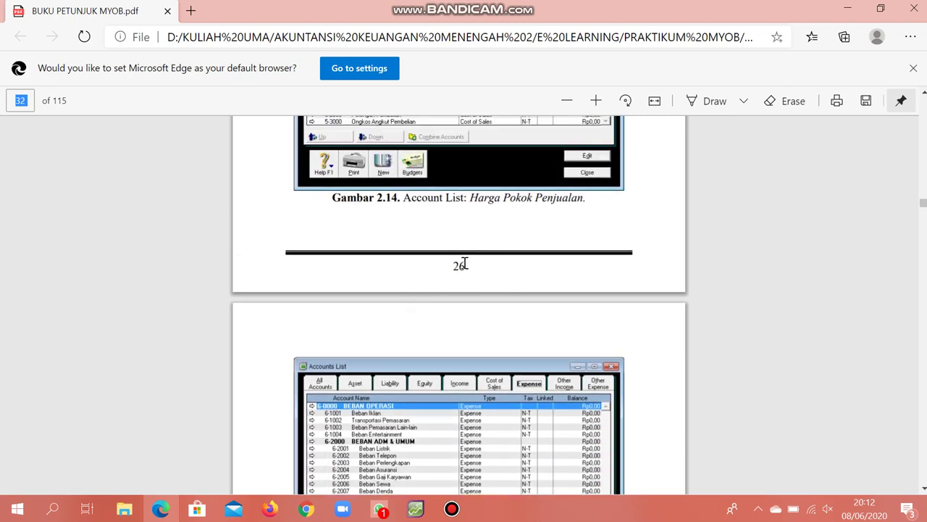
scroll(464, 263, up, 5)
scroll(466, 265, up, 5)
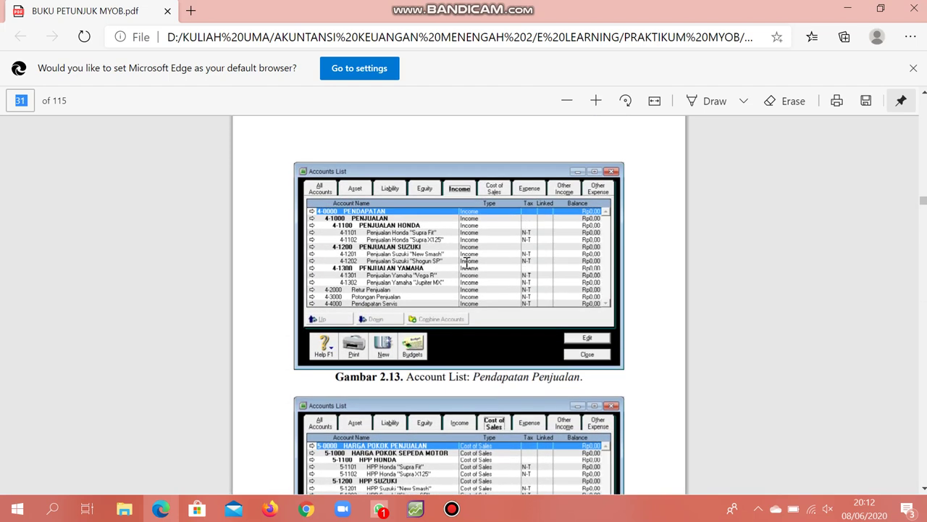
Switch back to AccountRight Plus and rename the header account 4-0000 as PENDAPATAN
click(416, 509)
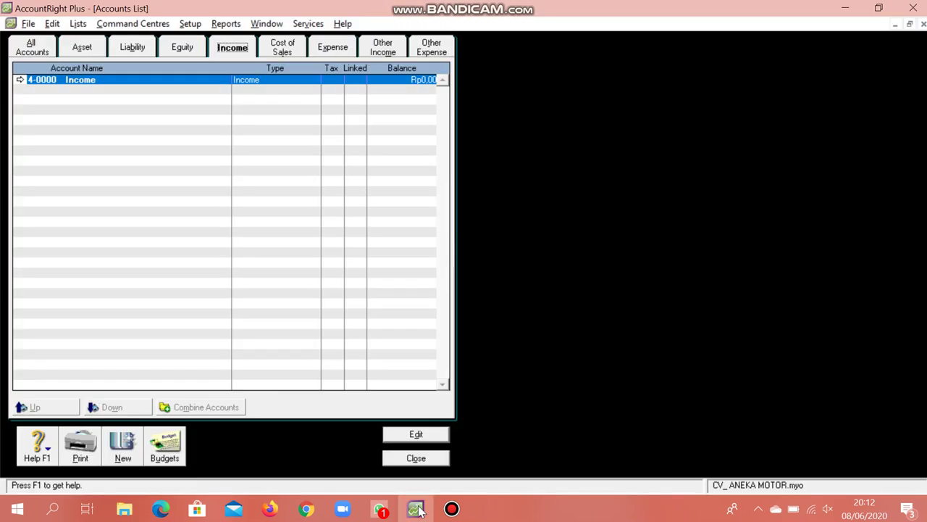
double_click(61, 80)
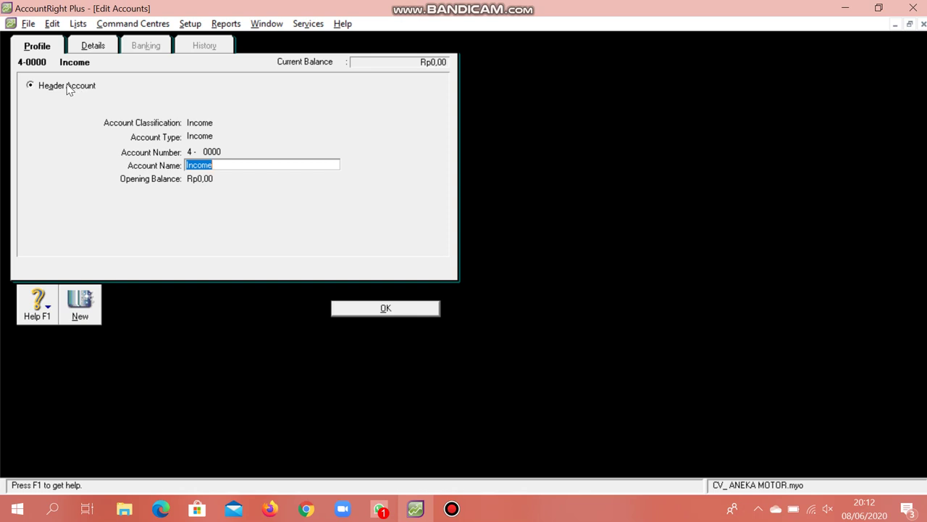
text(PENDAPATAN)
key(Tab)
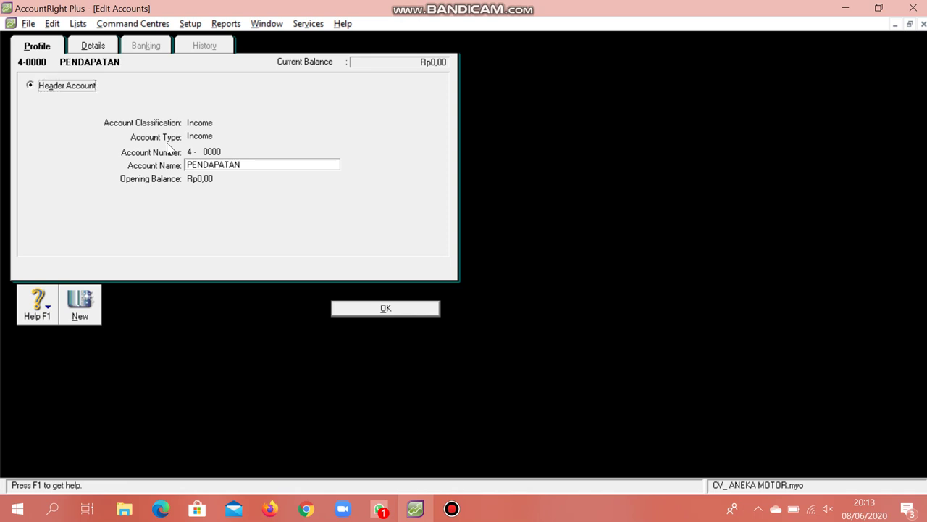
click(396, 311)
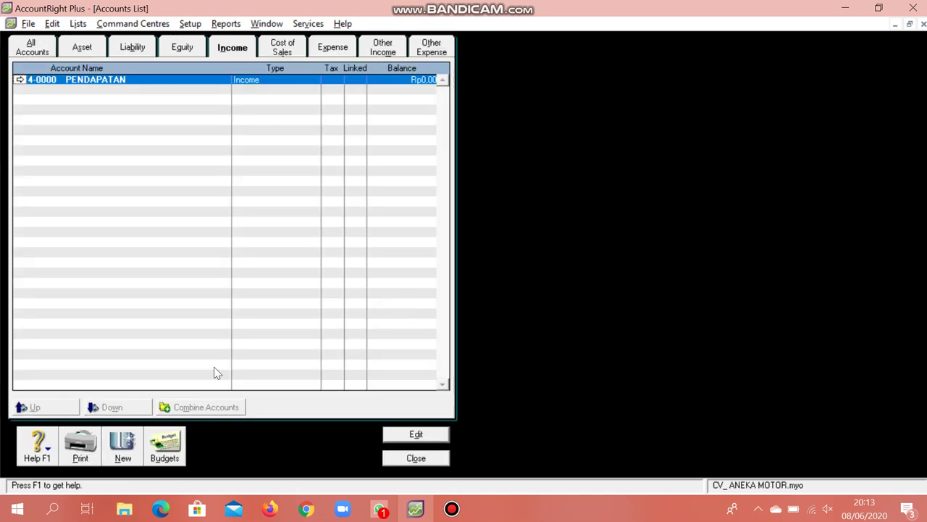
Create an income header account numbered 4-1000 and named PENJUALAN
click(123, 445)
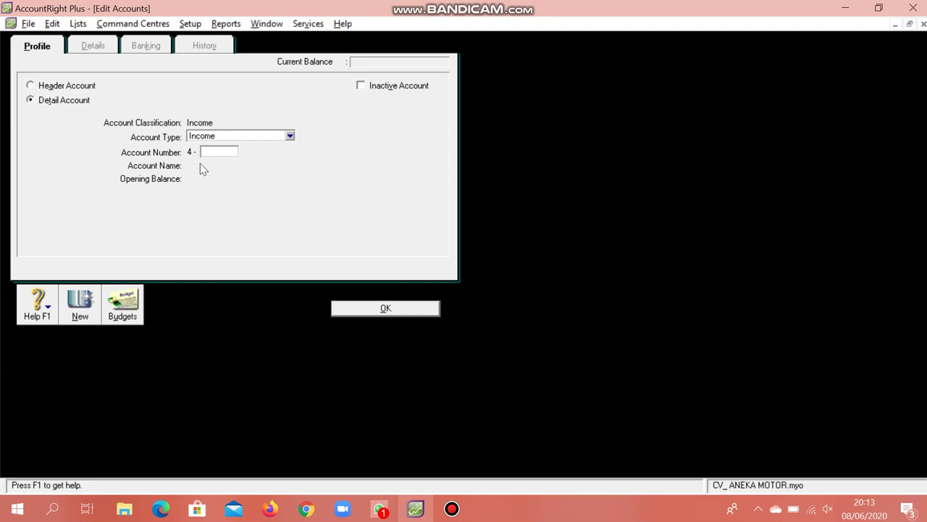
click(75, 85)
click(219, 150)
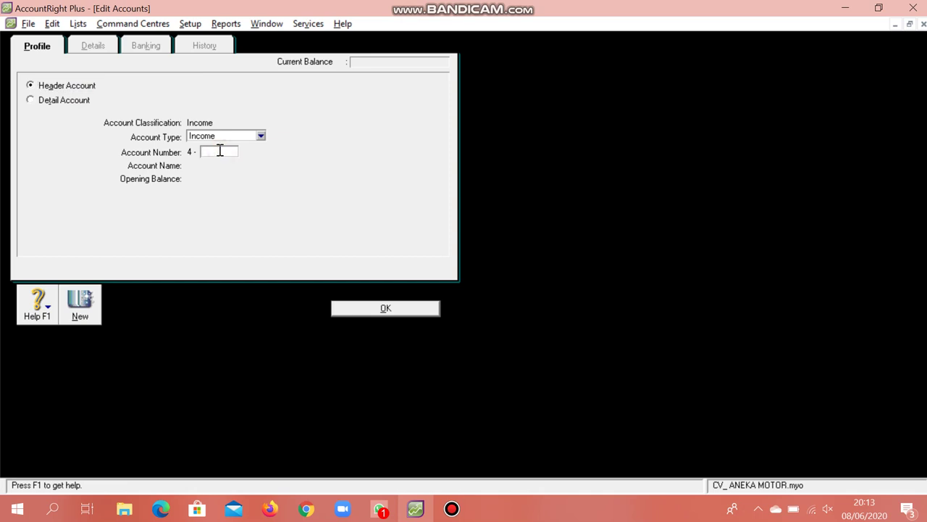
text(1000)
key(Tab)
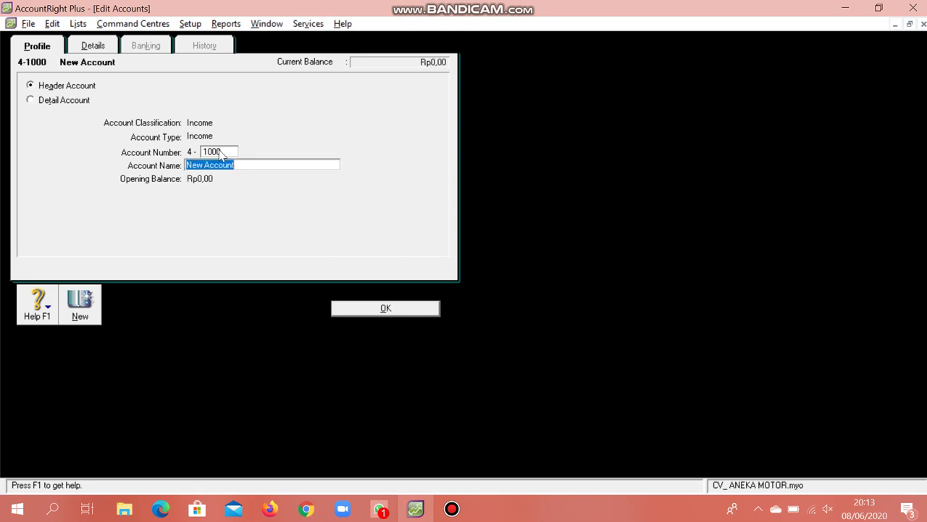
text(PENJUALAN)
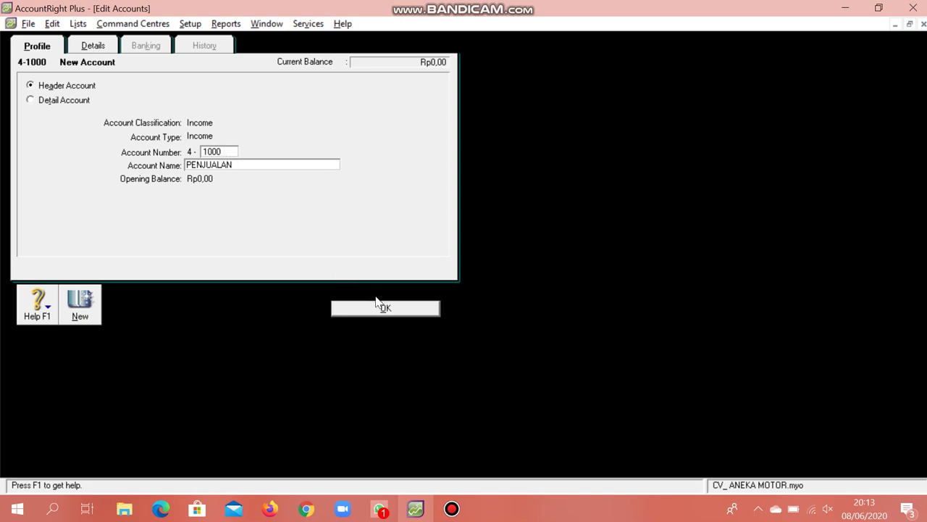
click(382, 309)
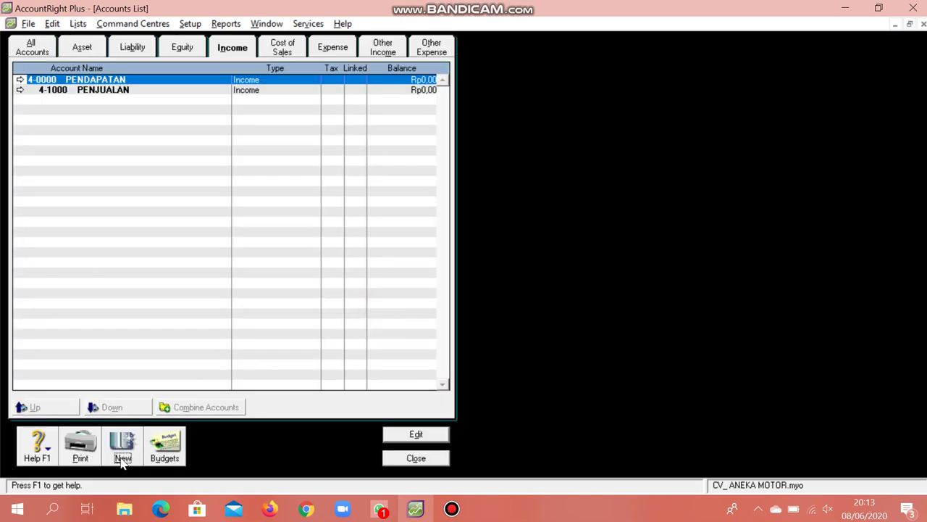
Create an income header account numbered 4-1100 and named PENJUALAN HONDA
click(121, 461)
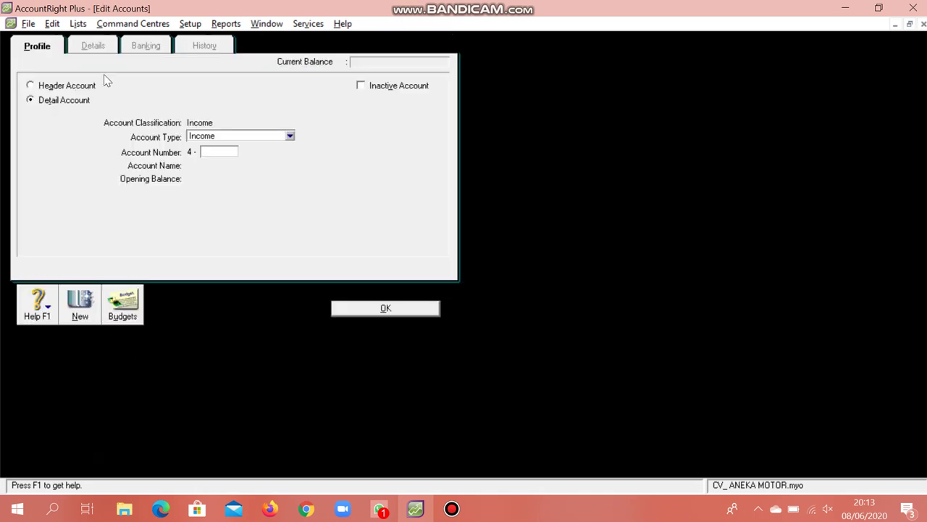
click(84, 87)
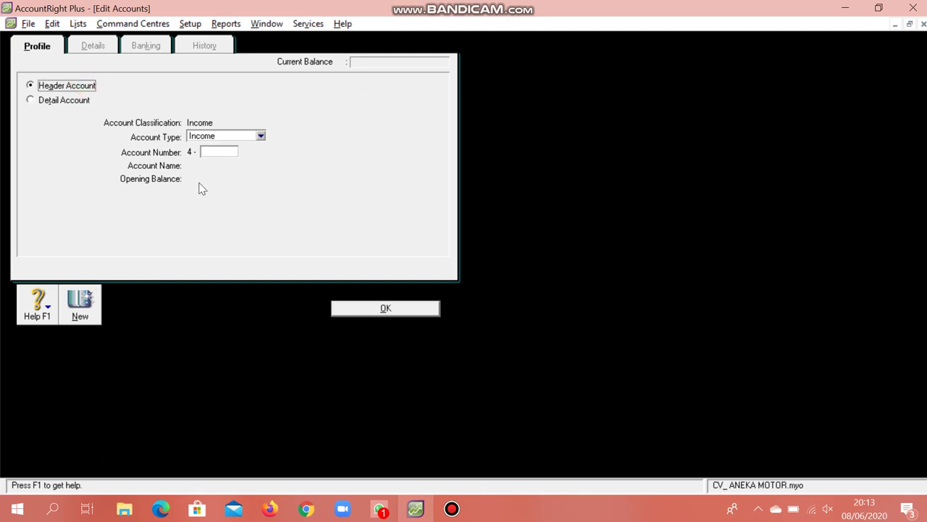
click(231, 152)
text(1100)
key(Tab)
text(P)
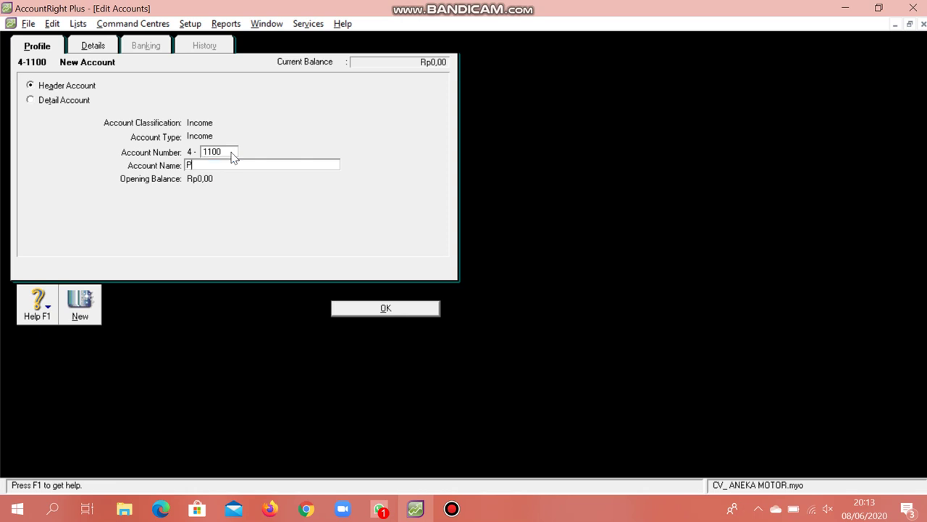
text(ENJUALAN HONDA)
click(355, 304)
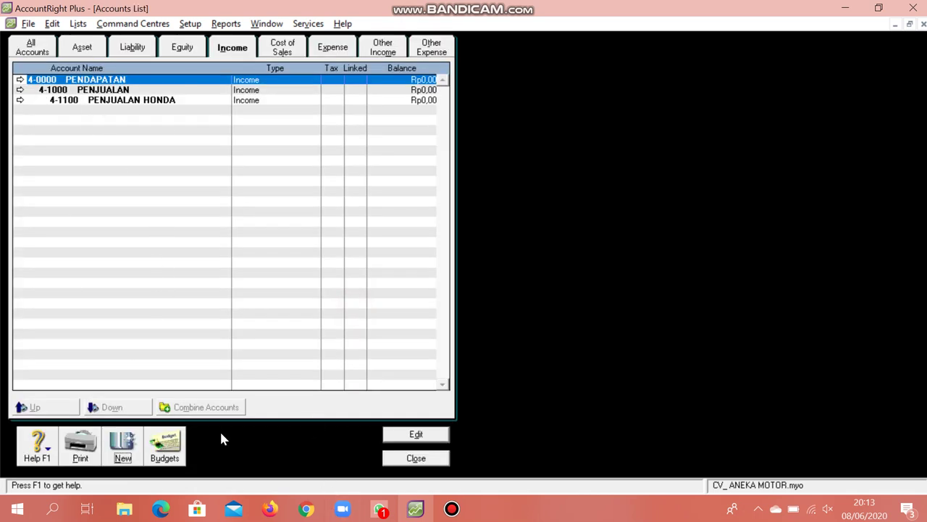
Check the income list in the Edge PDF and create detail account 4-1101 named Penjualan Honda "Supra Fit" in AccountRight Plus
click(161, 509)
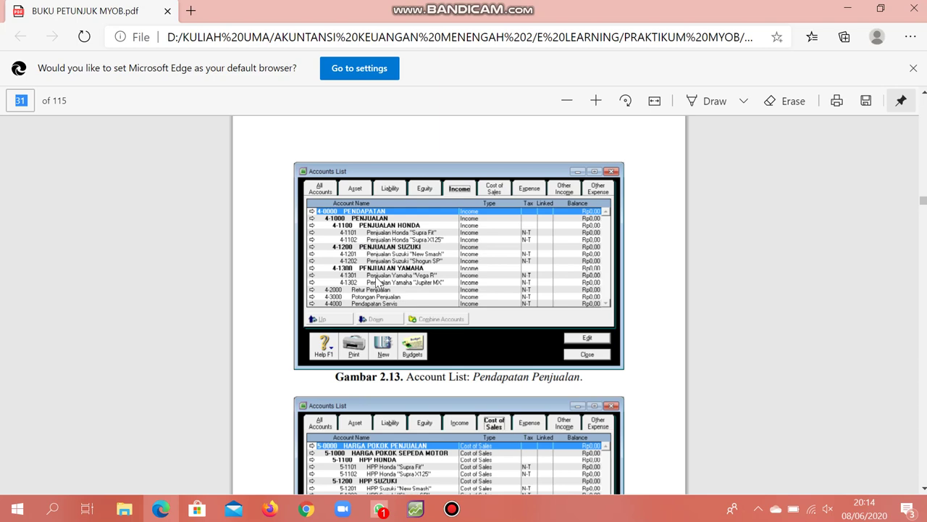
click(415, 511)
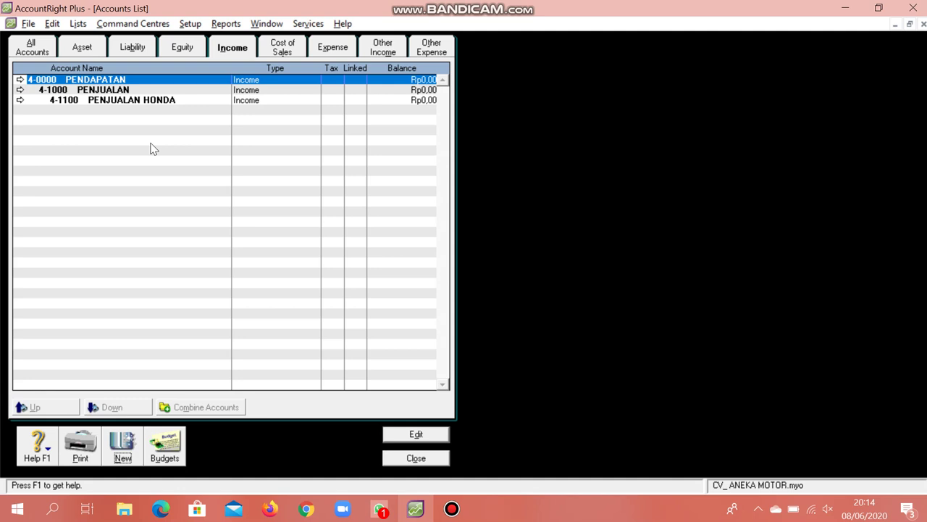
click(122, 446)
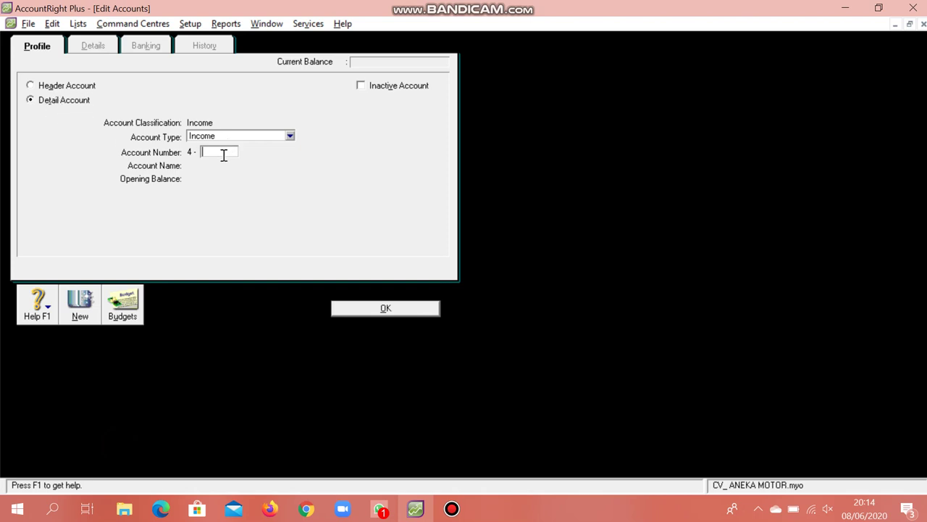
text(1101)
key(Tab)
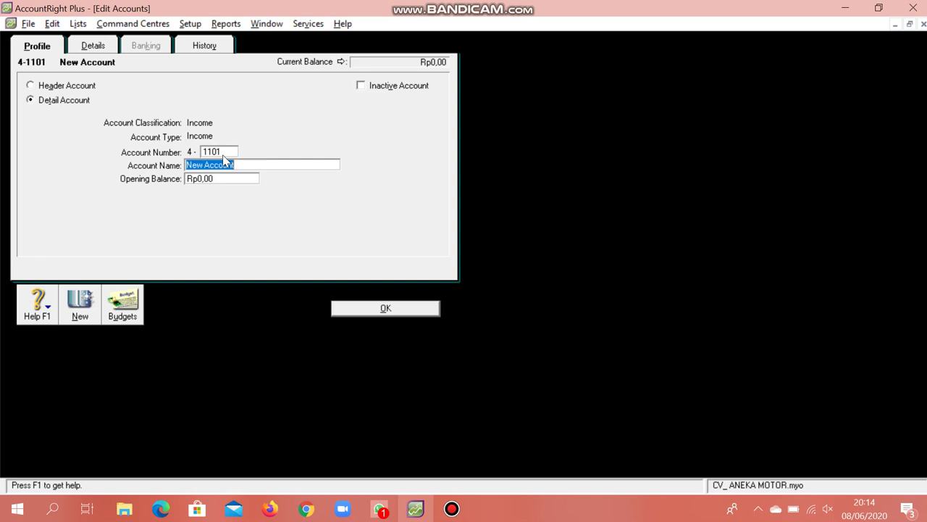
text(Penjualan Honda "Supra Fit)
click(398, 310)
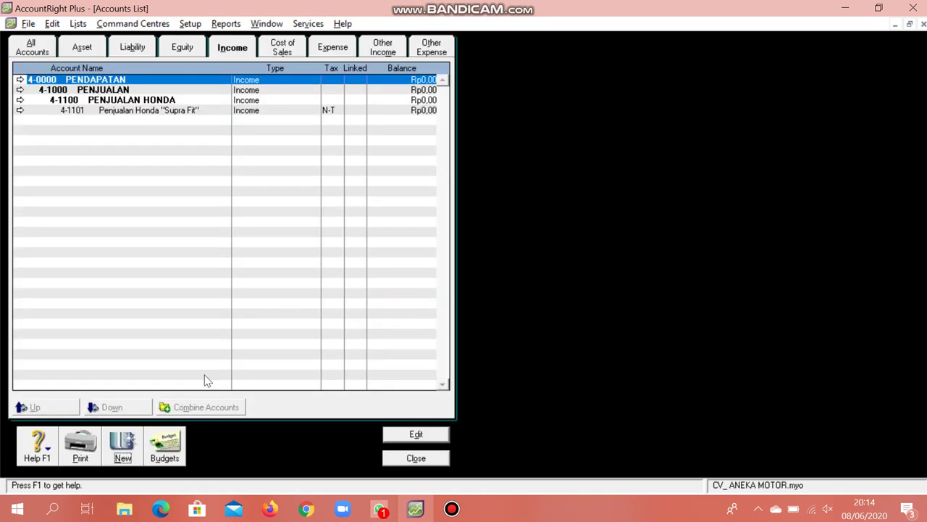
Create an income detail account numbered 4-1102 and named Penjualan Hinda "Supra X125"
click(132, 445)
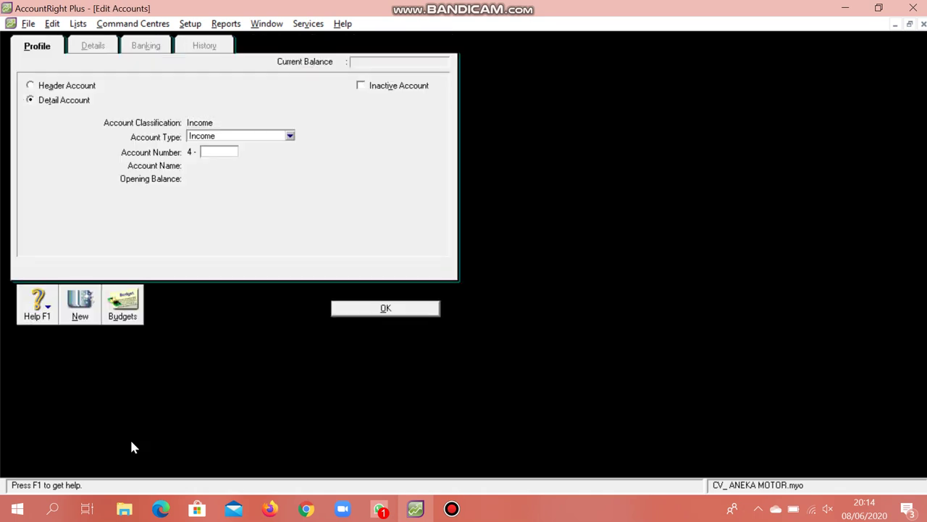
text(1102)
key(Tab)
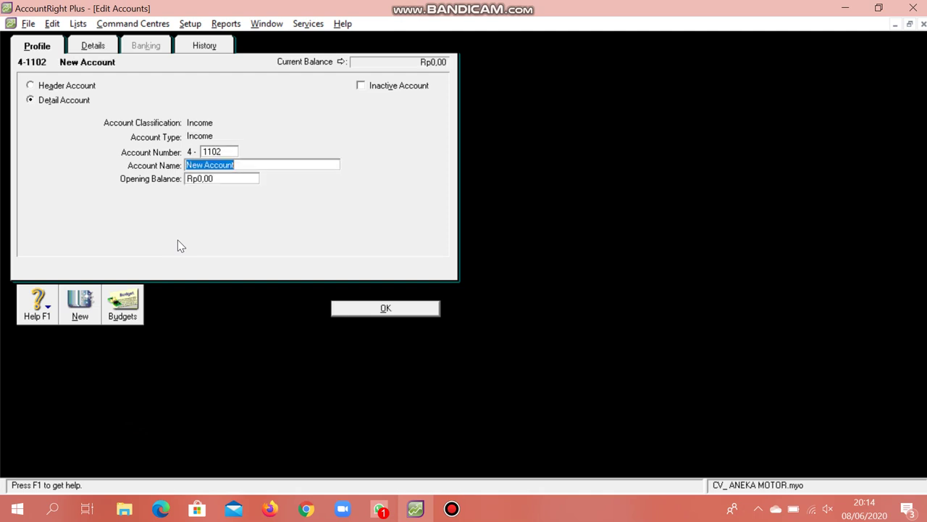
text(Penjualan)
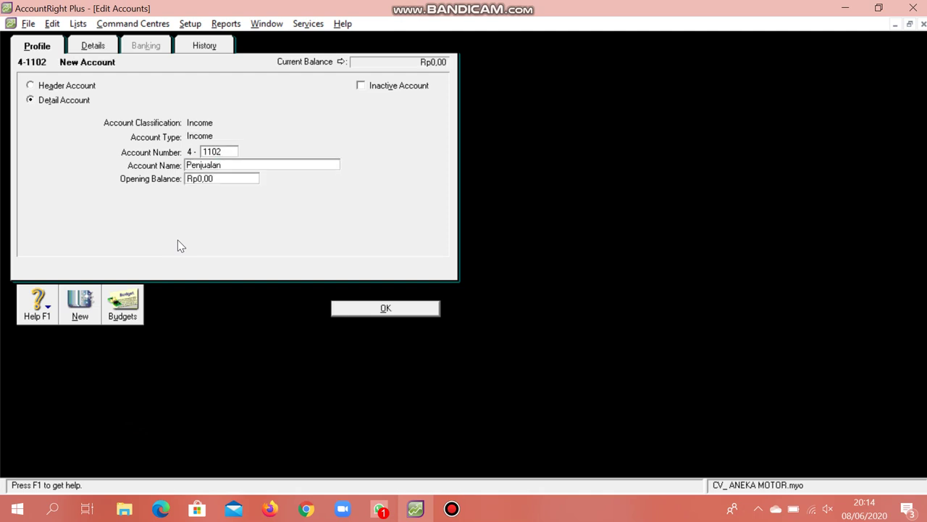
text( Hinda "Supra X125")
click(392, 308)
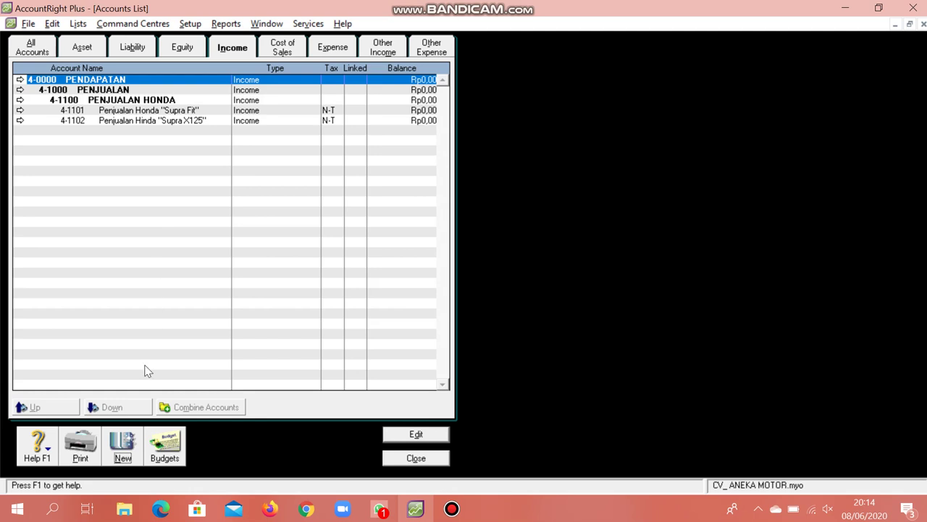
Create an income header account numbered 4-1200 and named PENJUALAN SUZUKI
click(125, 461)
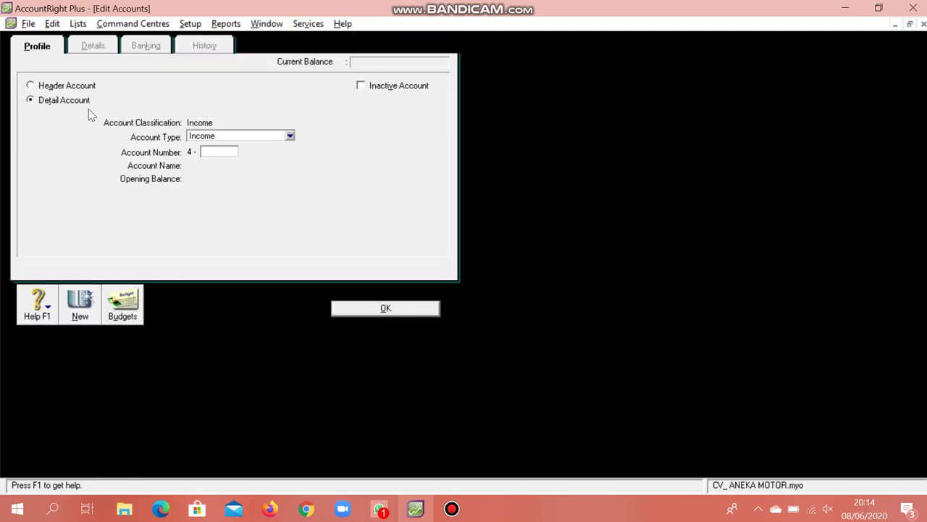
click(80, 86)
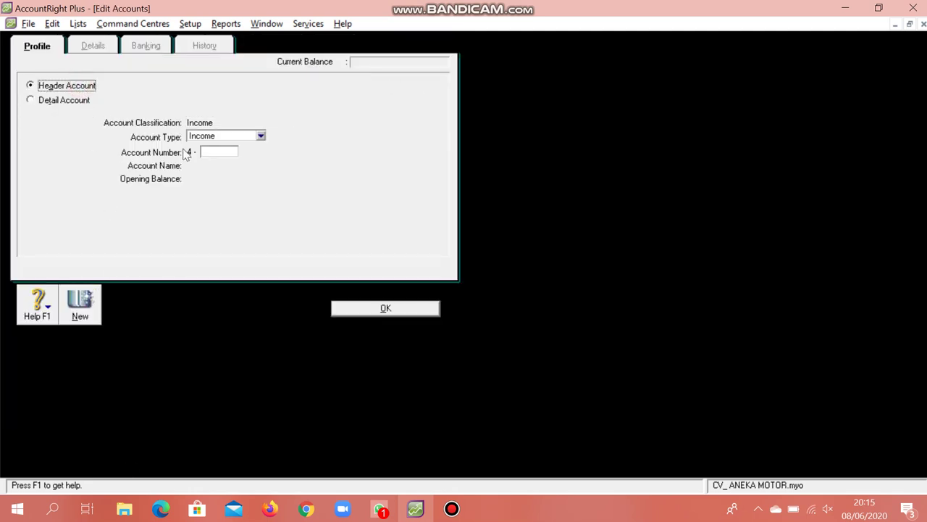
click(222, 150)
text(1200)
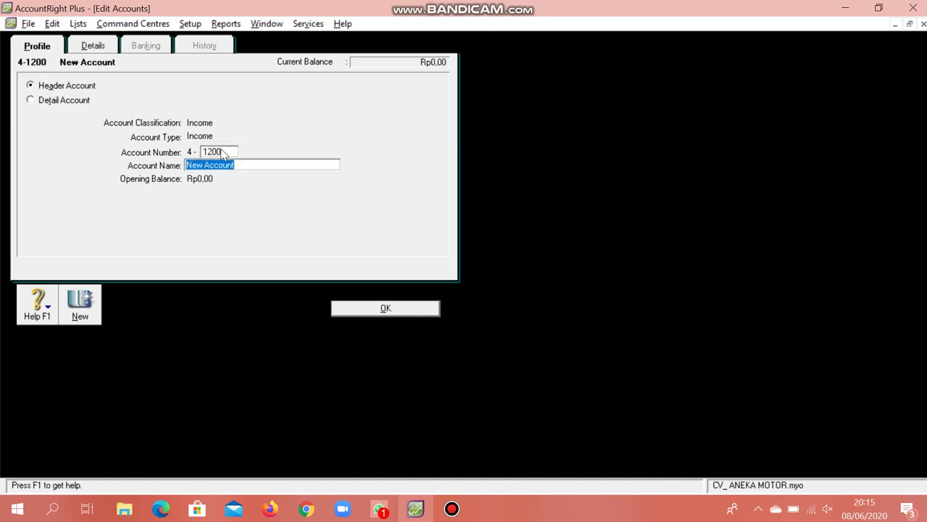
text(PENJUAL)
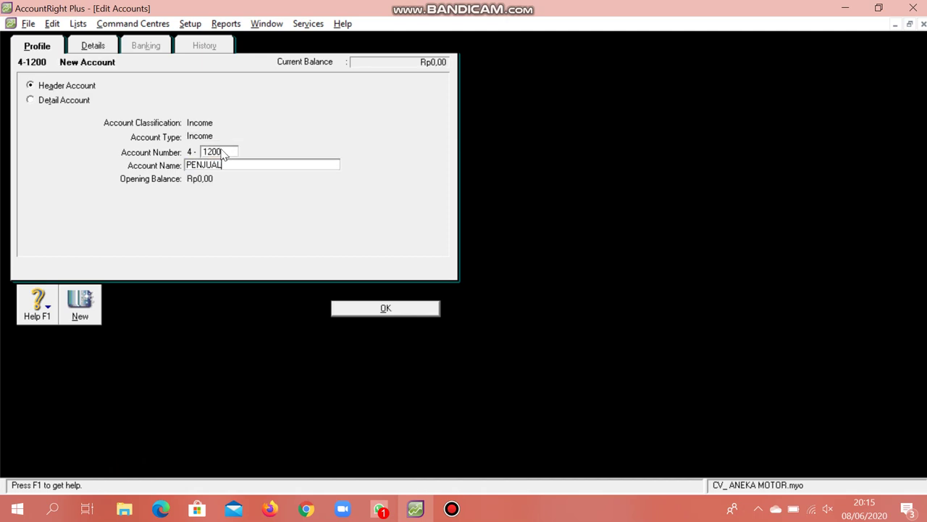
text(AN SUZUKI)
click(341, 309)
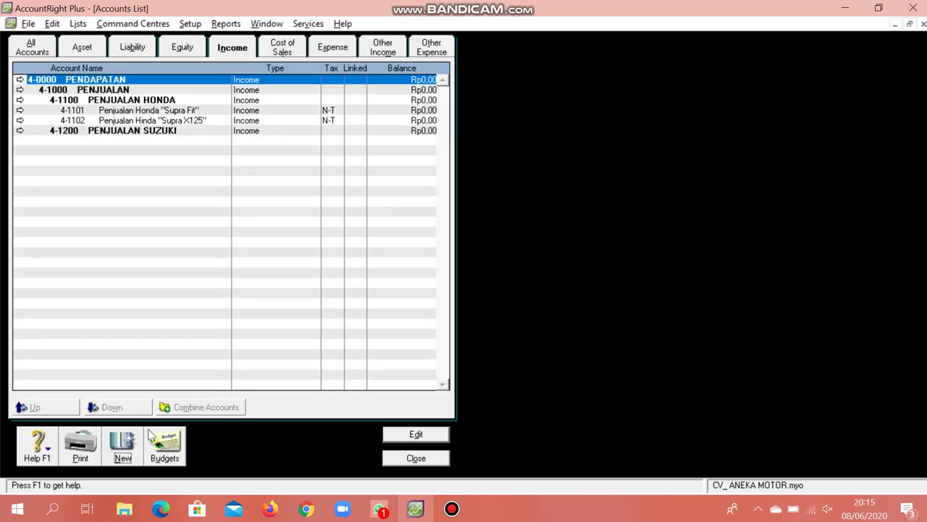
Create an income detail account numbered 4-1201 and named Penjualan Suzuki "New Smash"
click(122, 446)
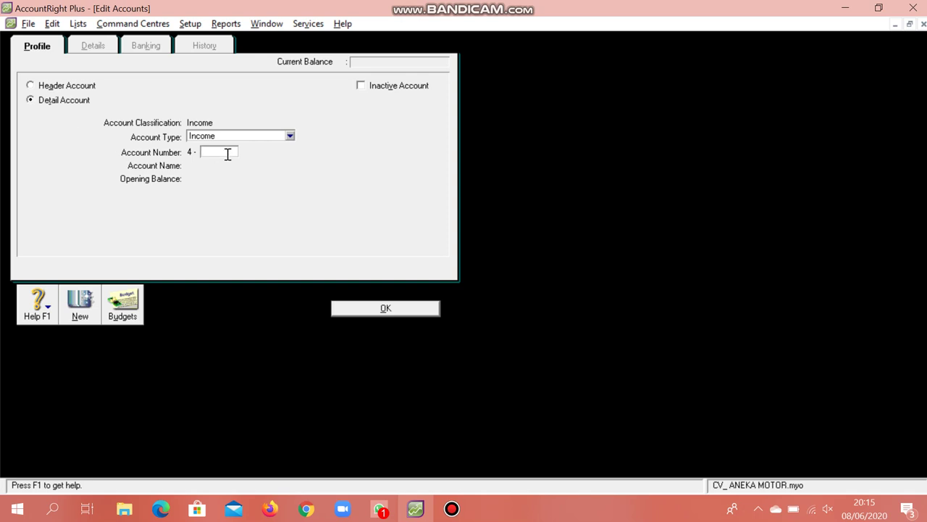
text(1201)
key(Tab)
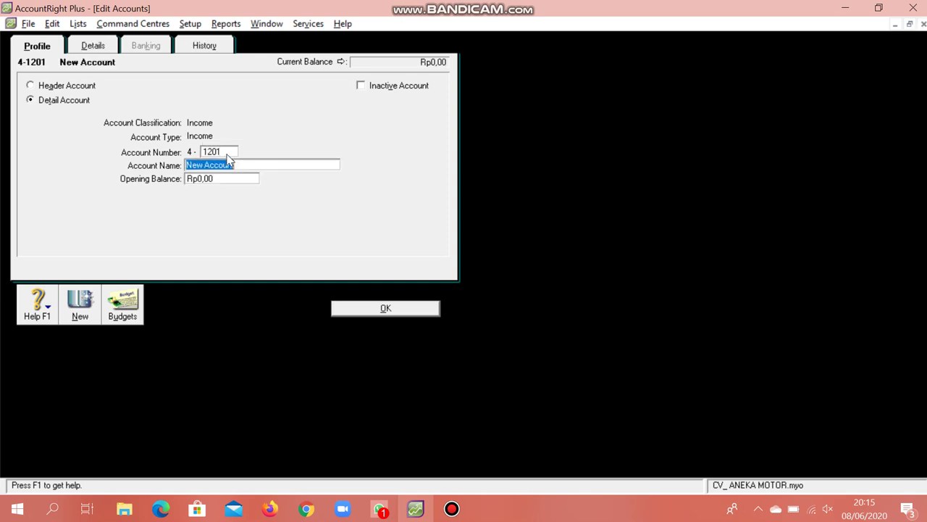
text(Penjualan Suzuku)
key(BackSpace)
text(o)
key(BackSpace)
text(i "new S)
key(BackSpace)
key(BackSpace)
key(BackSpace)
key(BackSpace)
key(BackSpace)
text(New Sams)
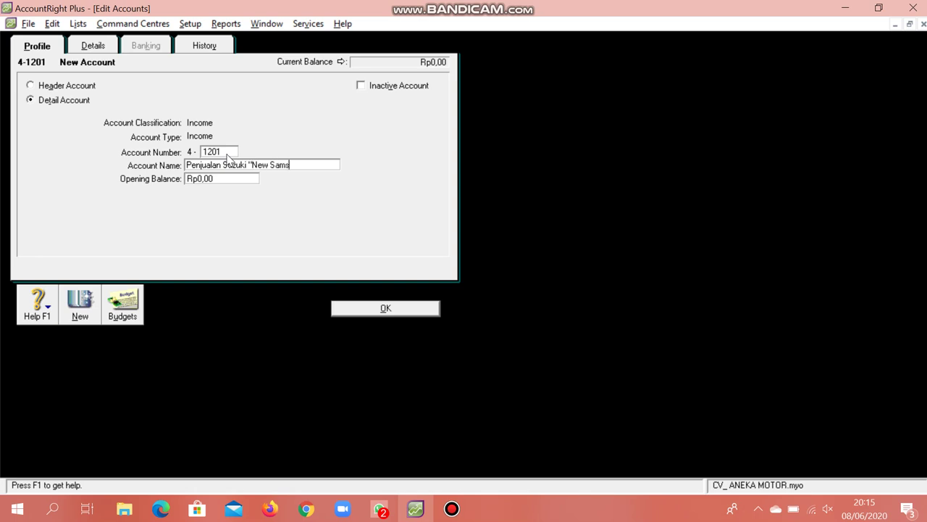
key(BackSpace)
key(BackSpace)
key(BackSpace)
text(mash)
click(340, 311)
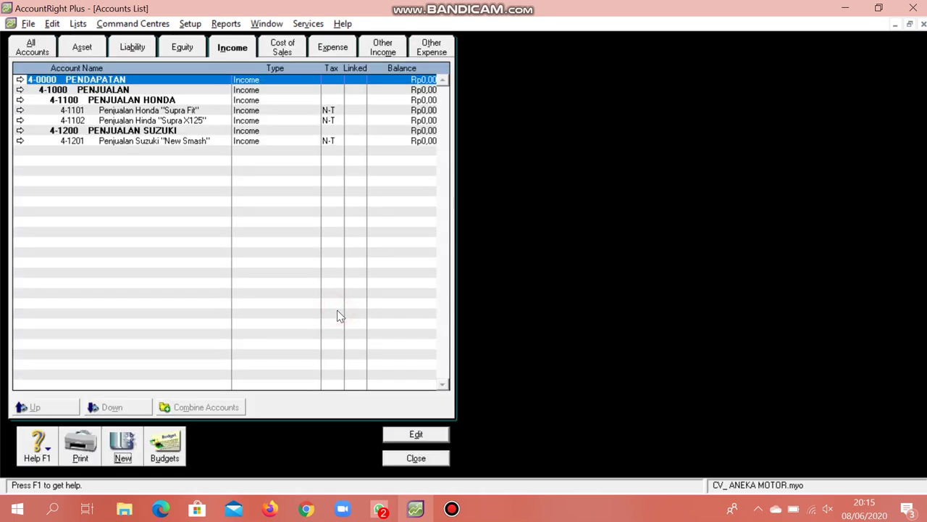
Create an income detail account numbered 4-1202 and named Penjualan Suzuki "Shogun SP"
click(122, 449)
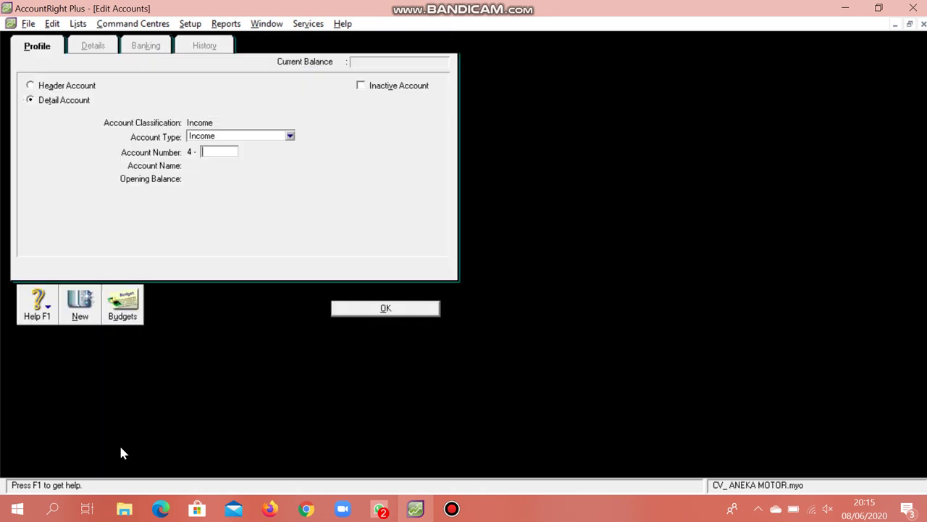
text(1202)
key(Tab)
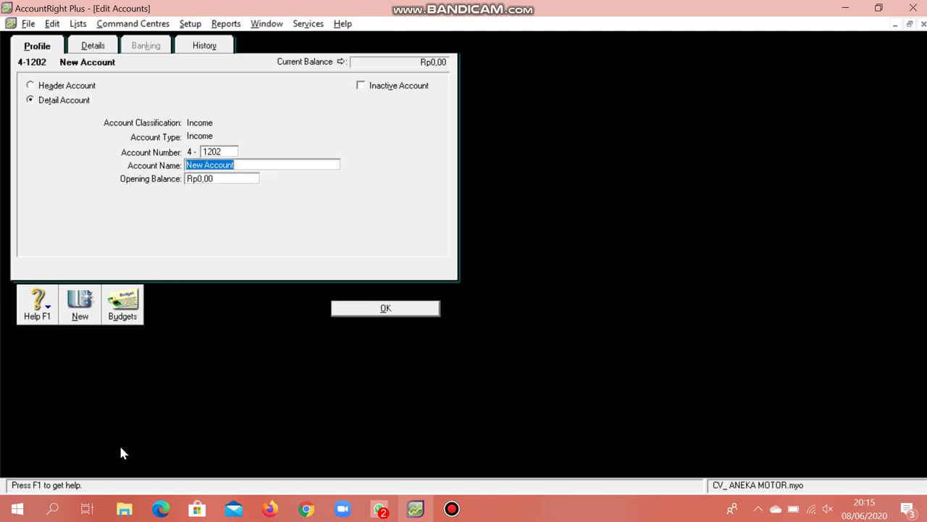
text(Penjua)
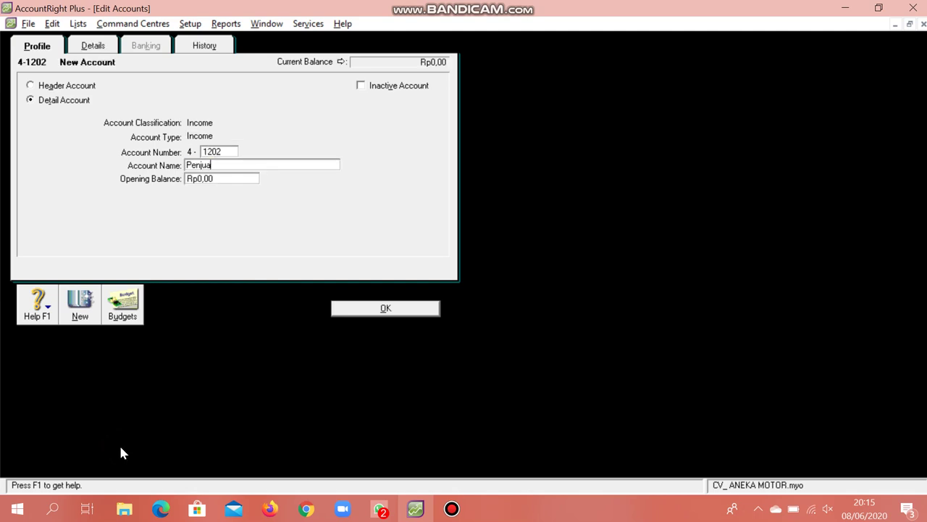
text(lan Suzuk)
text(i "Sh)
text(ogus)
text( S)
text(P)
text(")
key(Tab)
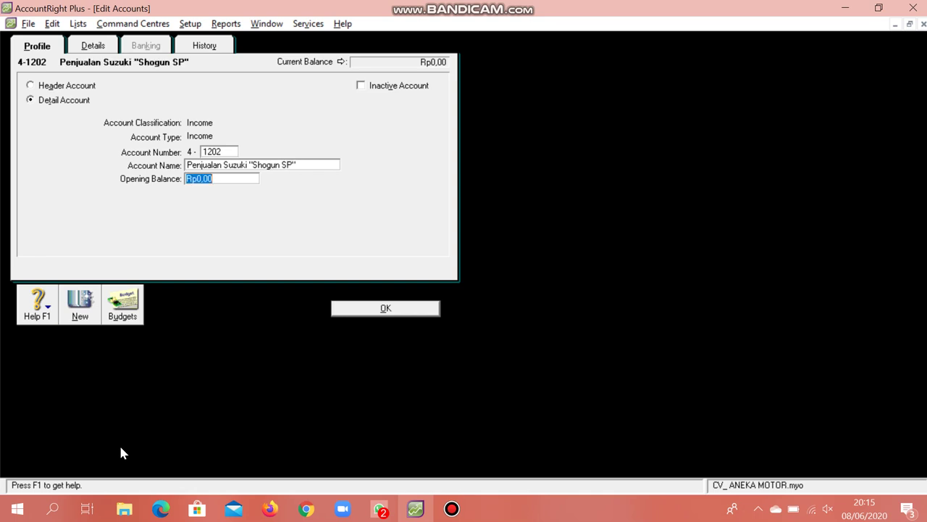
click(386, 308)
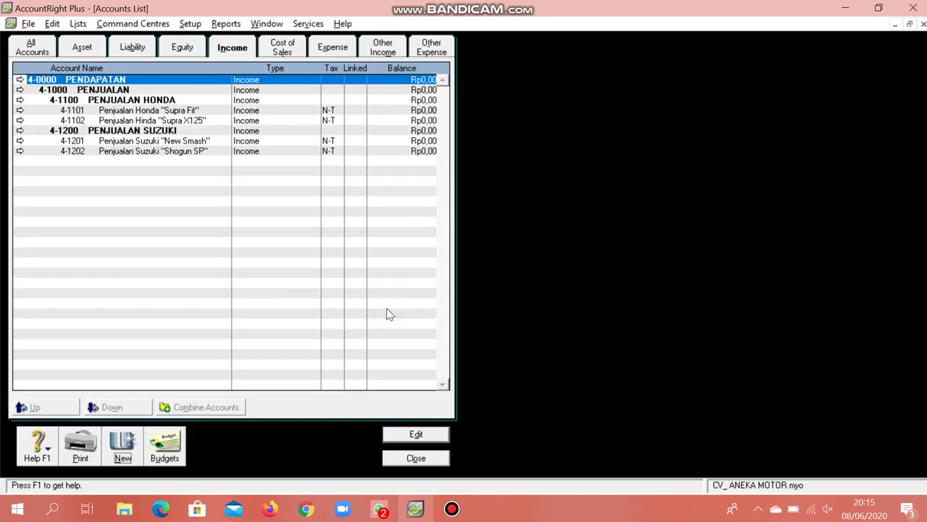
Create an income header account numbered 4-1300 and named PENJUALAN YAMAHA
click(107, 453)
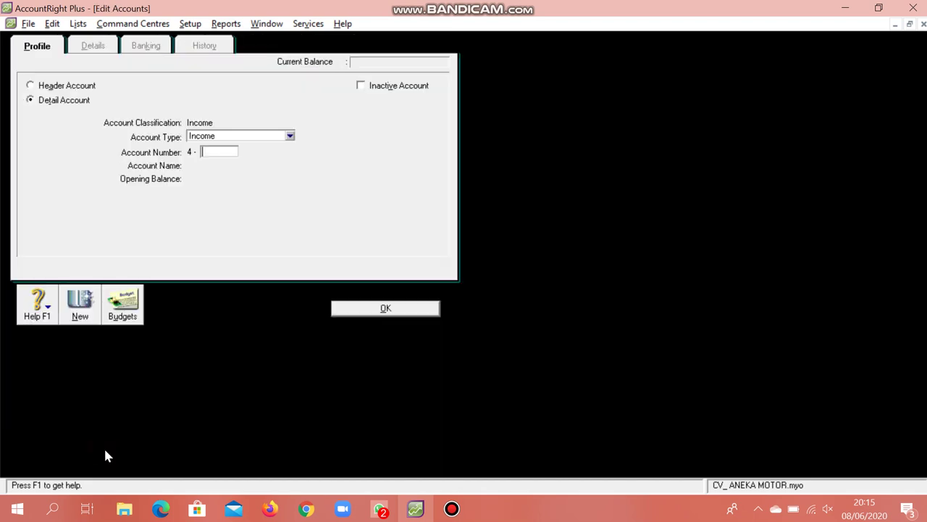
text(1300)
click(36, 86)
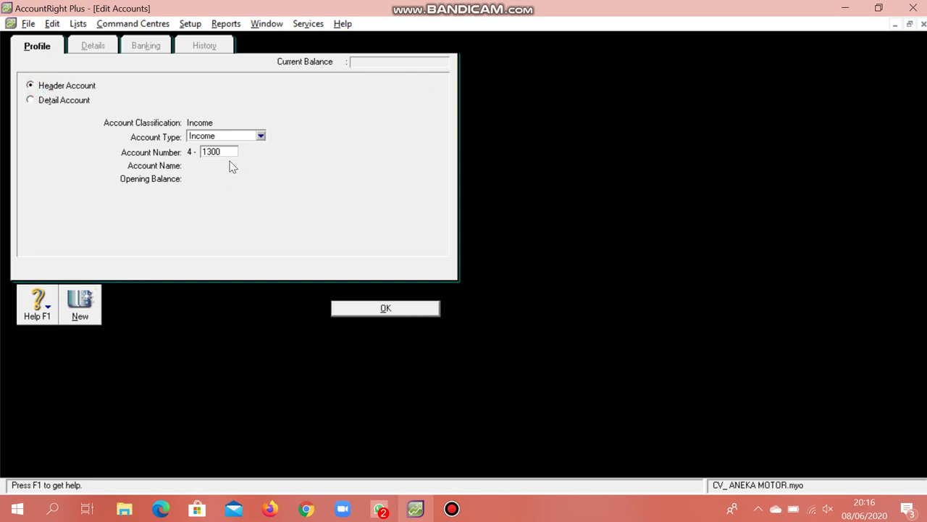
key(Tab)
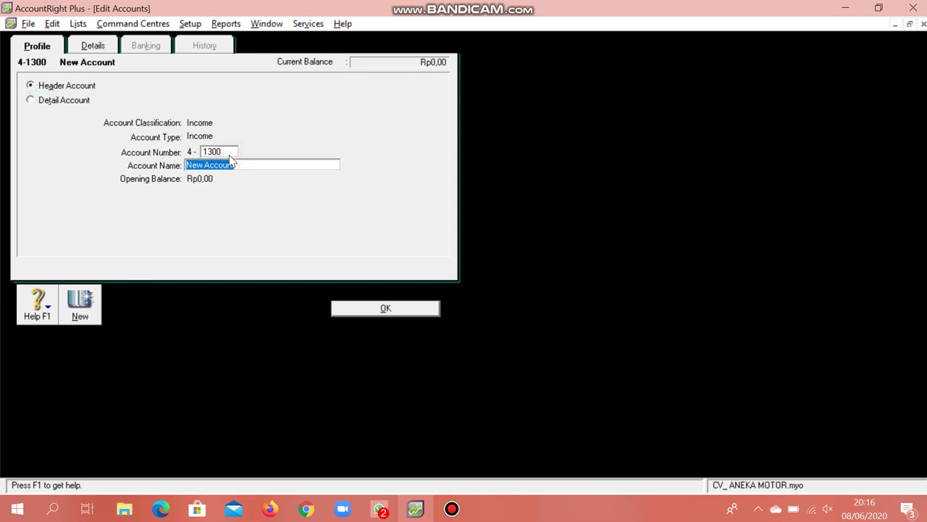
text(PENJUALAN YAMAHA)
click(349, 309)
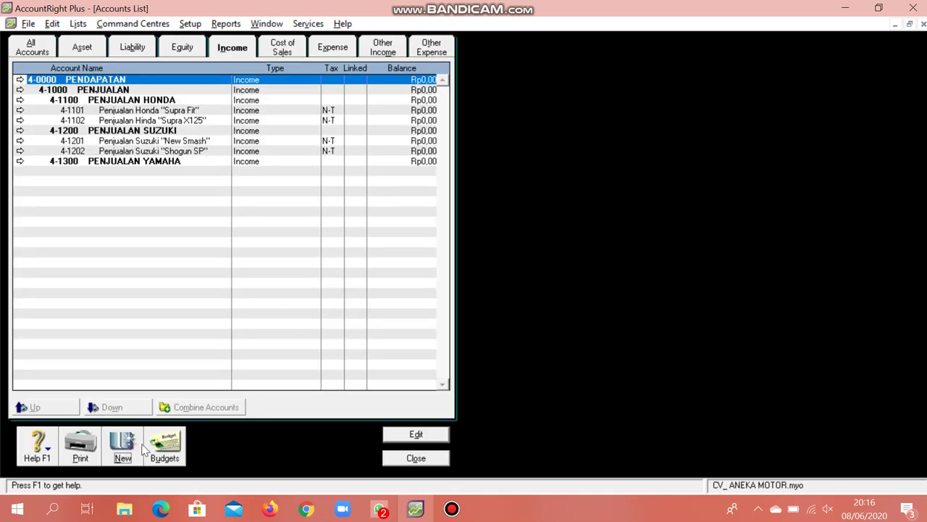
Create an income detail account numbered 4-1301 and named Penjualan Yamaha "Vega R"
click(130, 449)
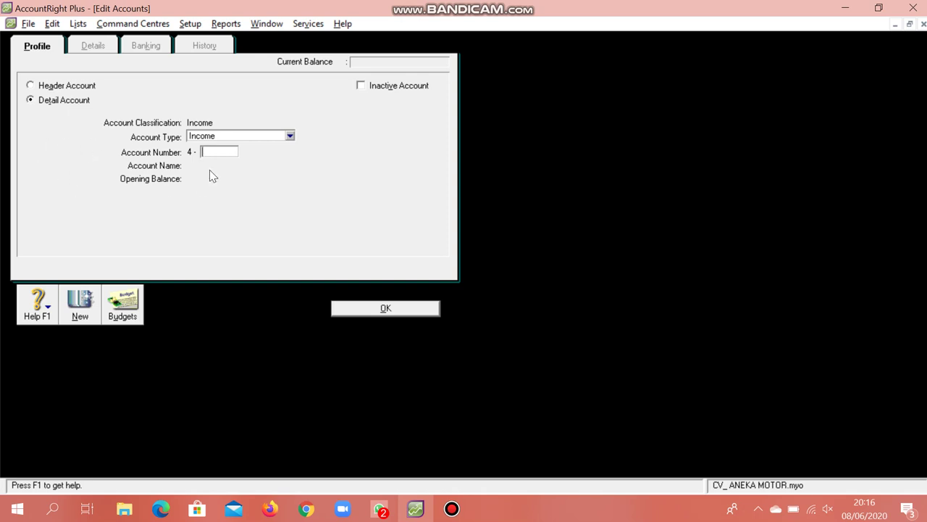
key(Tab)
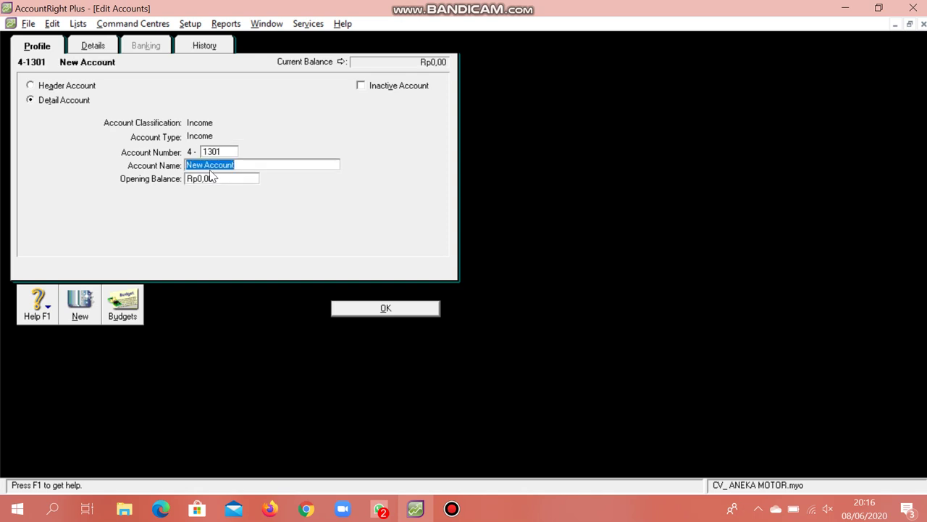
text(Pen)
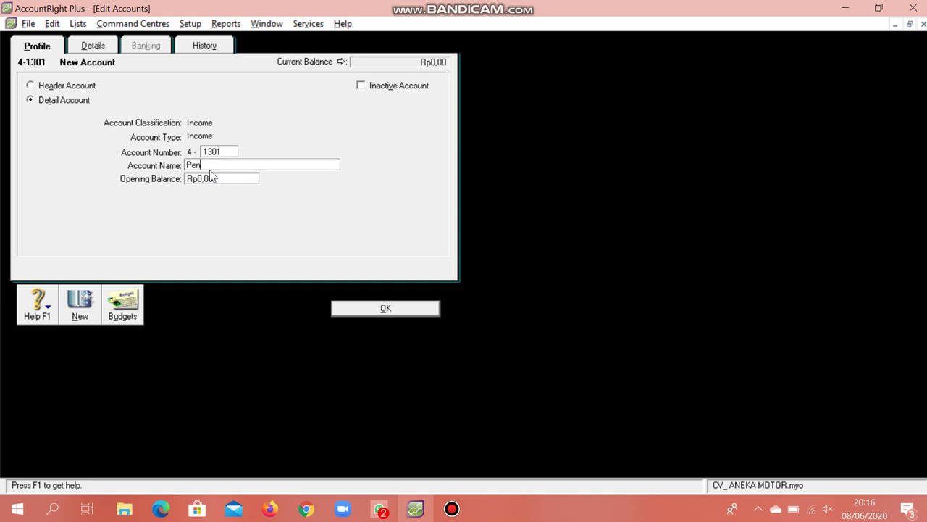
text(jualan Yamaha "Vega R")
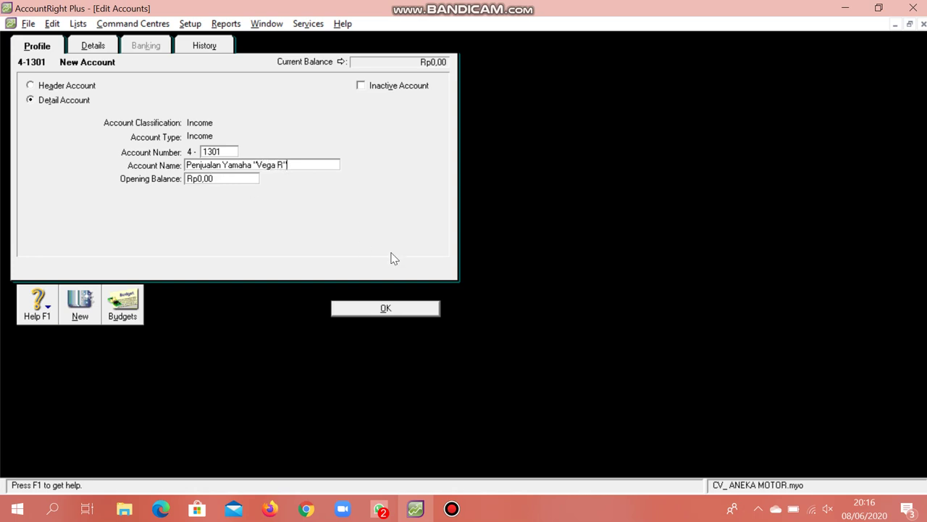
click(354, 307)
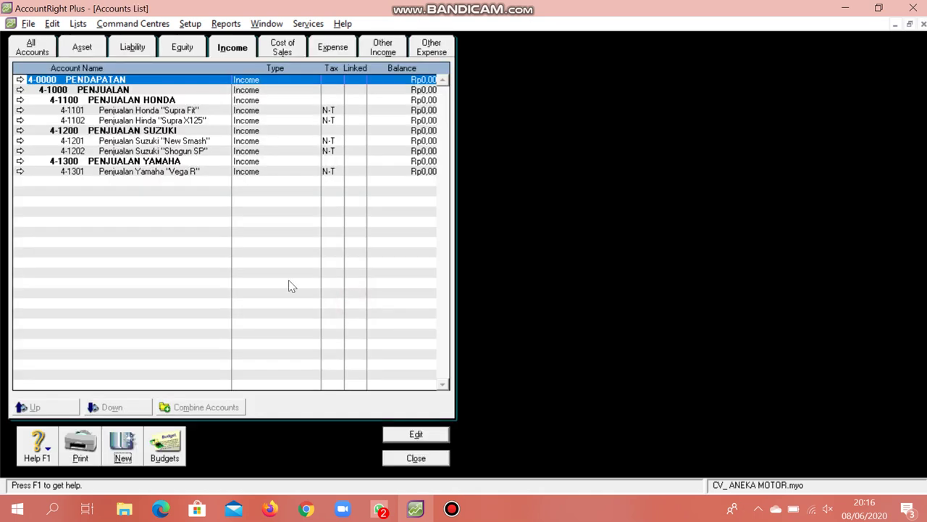
Create an income detail account numbered 4-1302 and named Penjualan Yamaha "Jupiter MX"
click(121, 447)
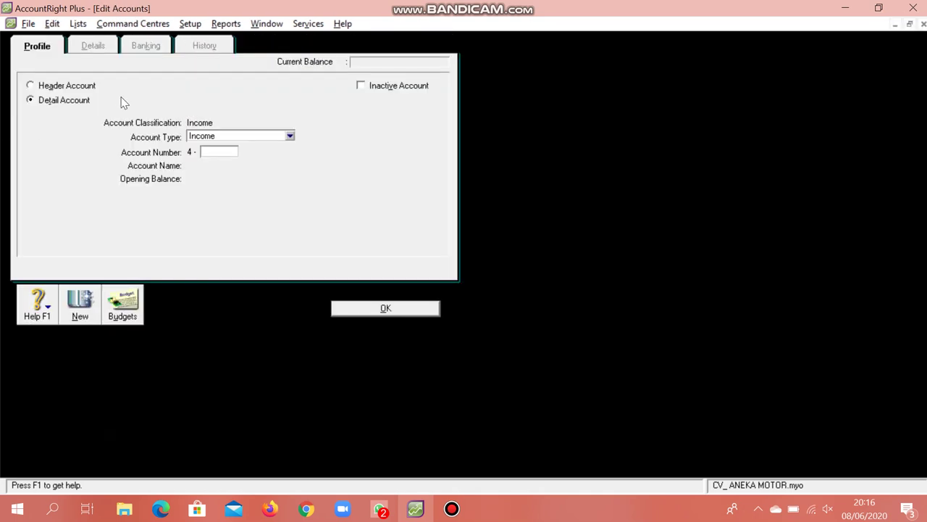
text(1302)
key(Tab)
text(P)
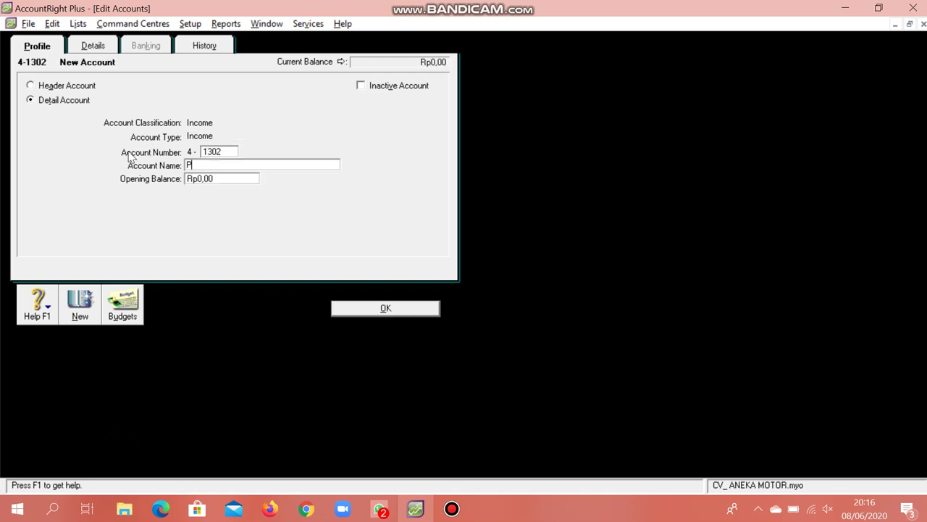
text(enjualan Yamaha "Jupi)
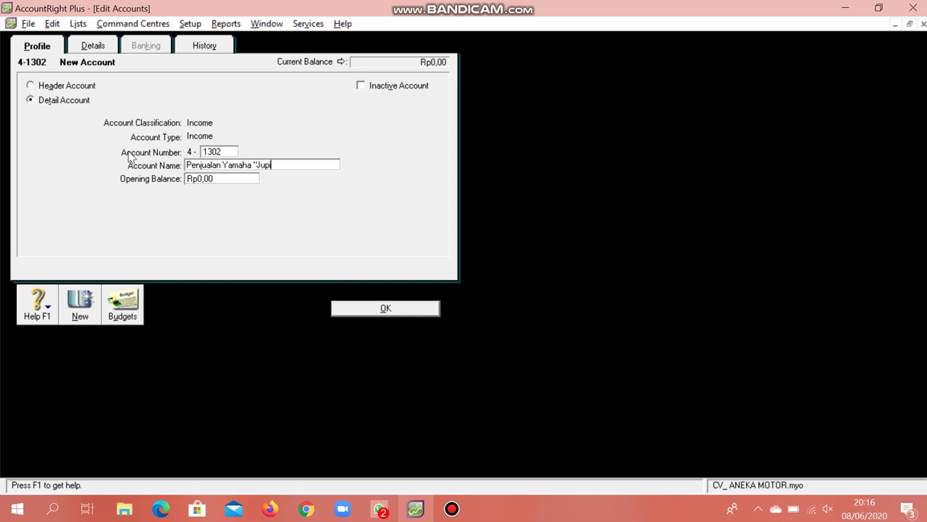
text(ter MX)
click(351, 307)
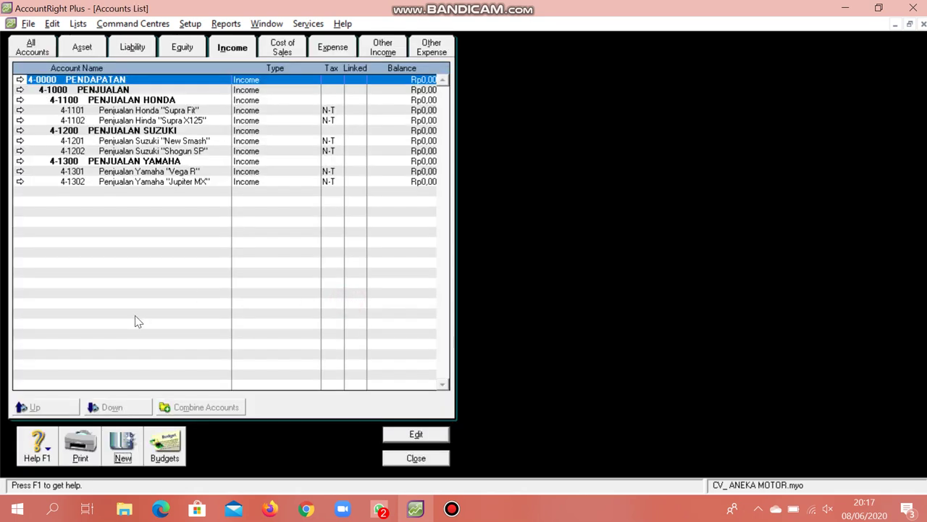
Create an income detail account numbered 4-2000 and named Retur Penjualan
click(131, 454)
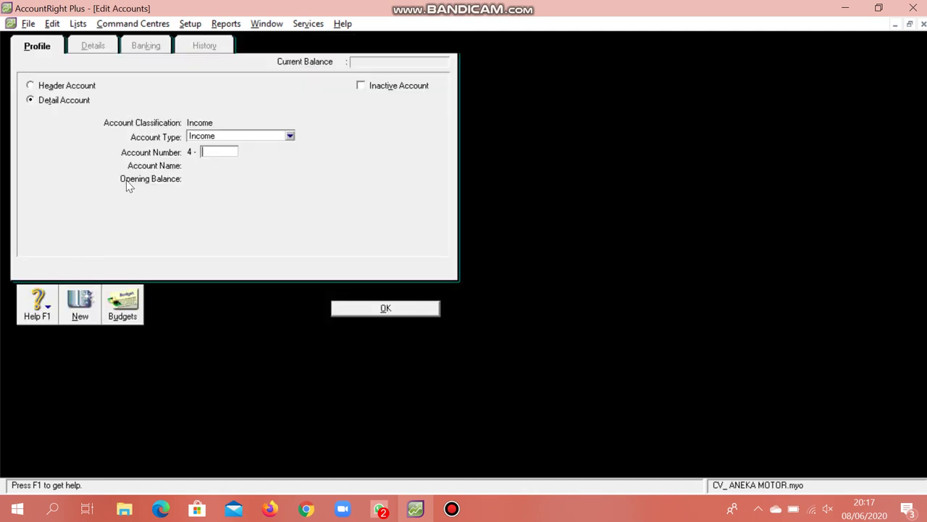
text(2000)
key(Tab)
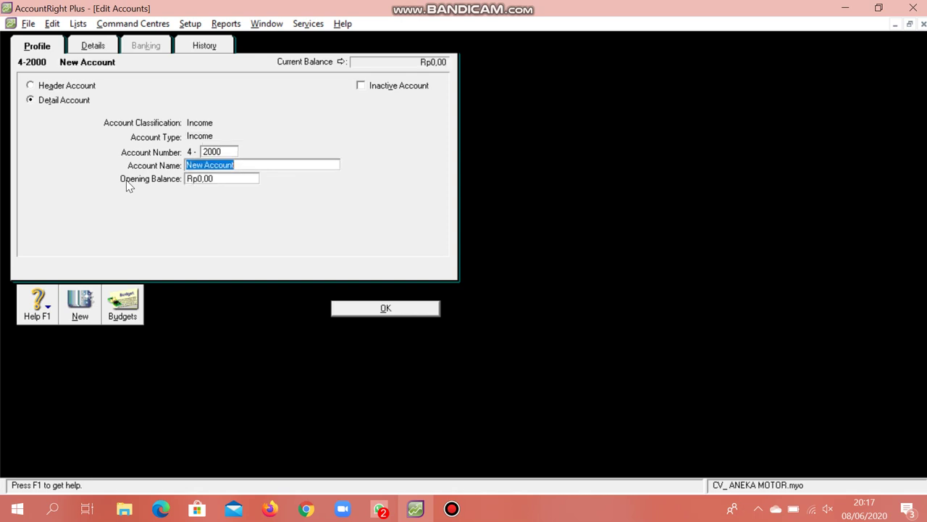
text(Ret)
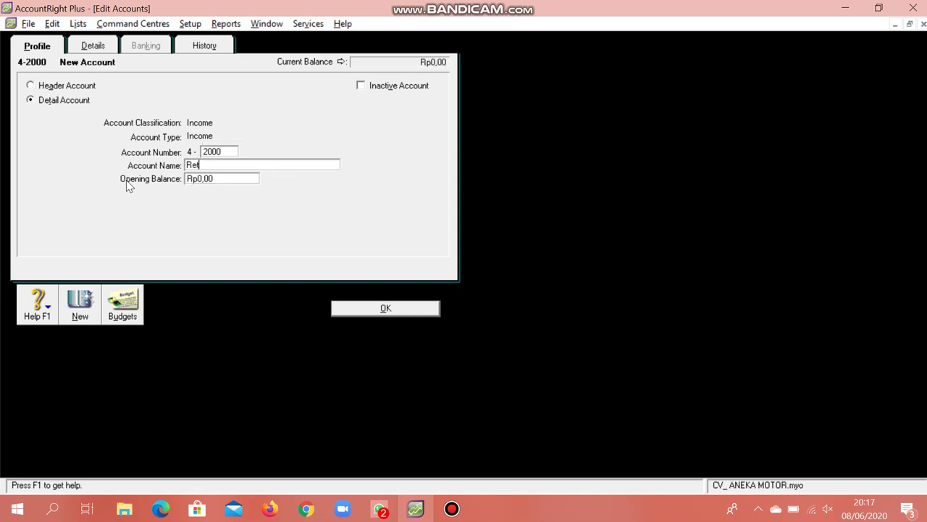
text(ur Penjualan)
click(391, 310)
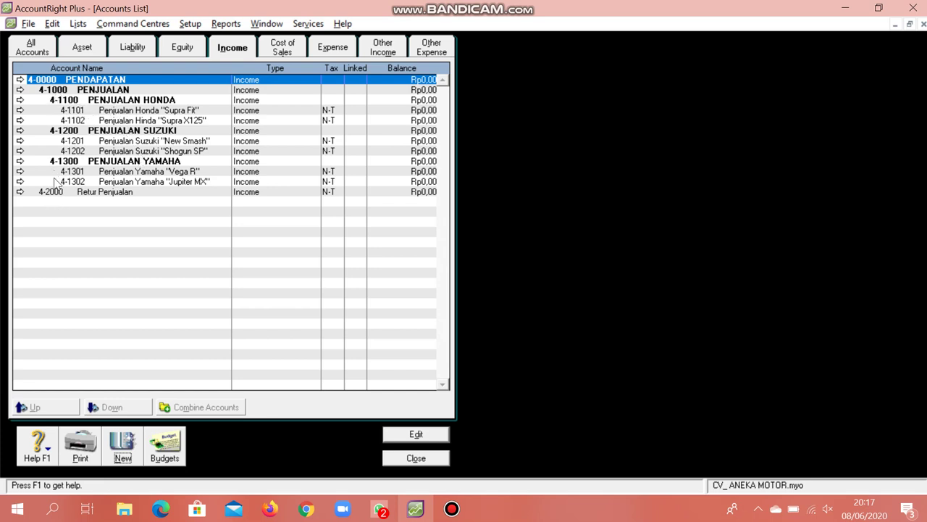
Create an income detail account numbered 4-3000 and named Potongan Penjualan
click(125, 438)
text(3000)
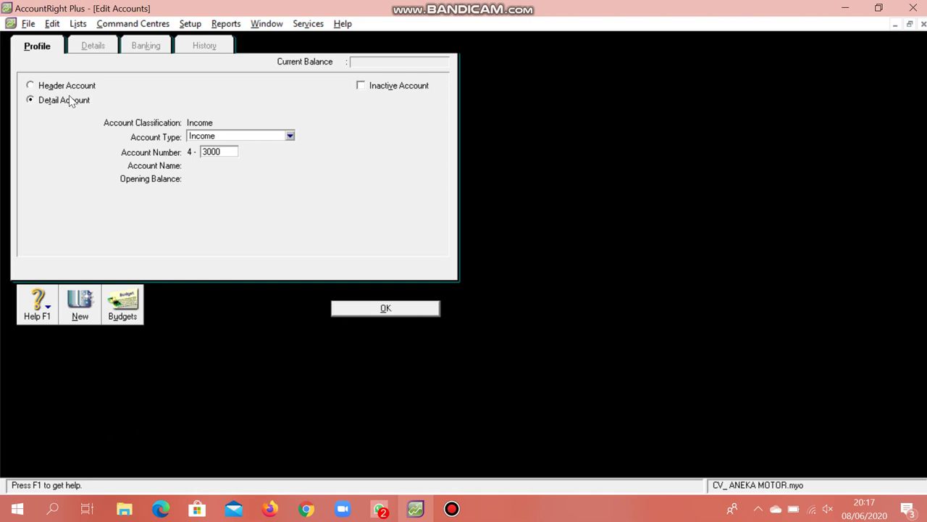
key(Tab)
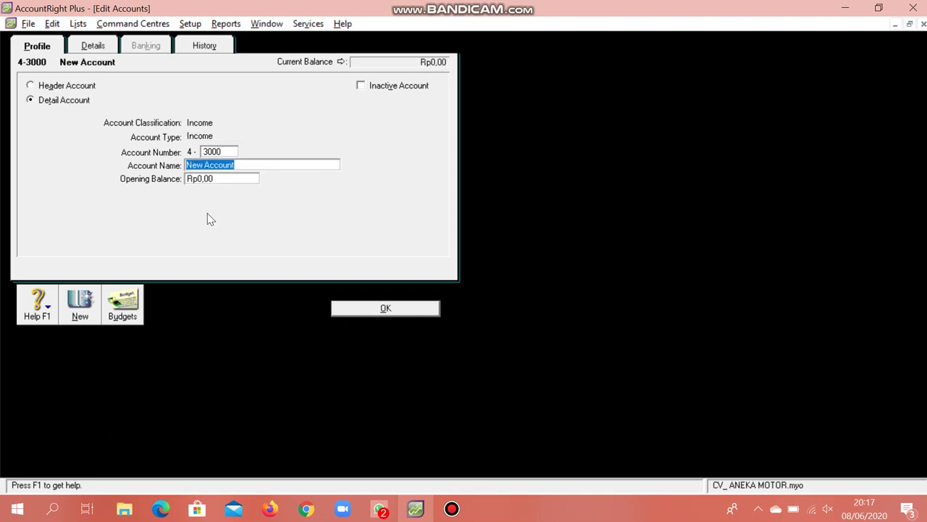
text(Poto)
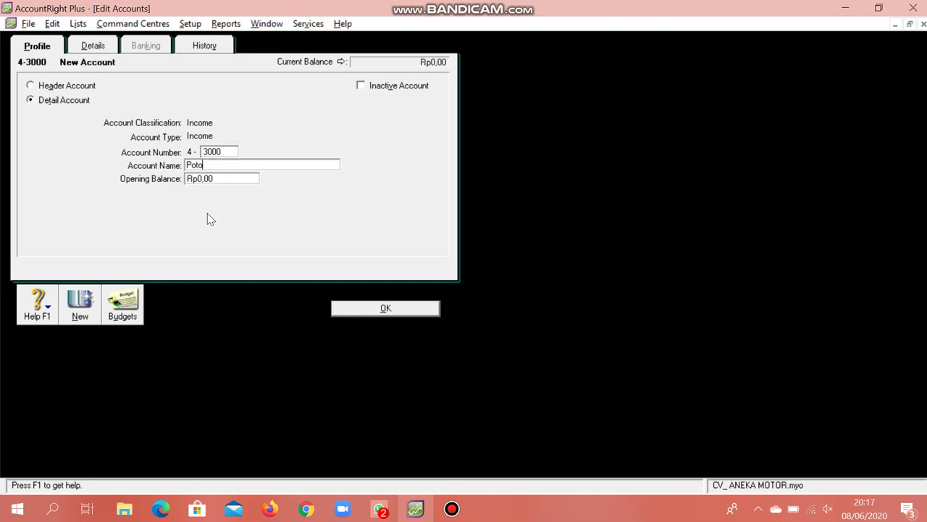
text(ngan Penjualan)
click(386, 307)
Create an income detail account numbered 4-4000 and named Pendapatan Servis
click(123, 457)
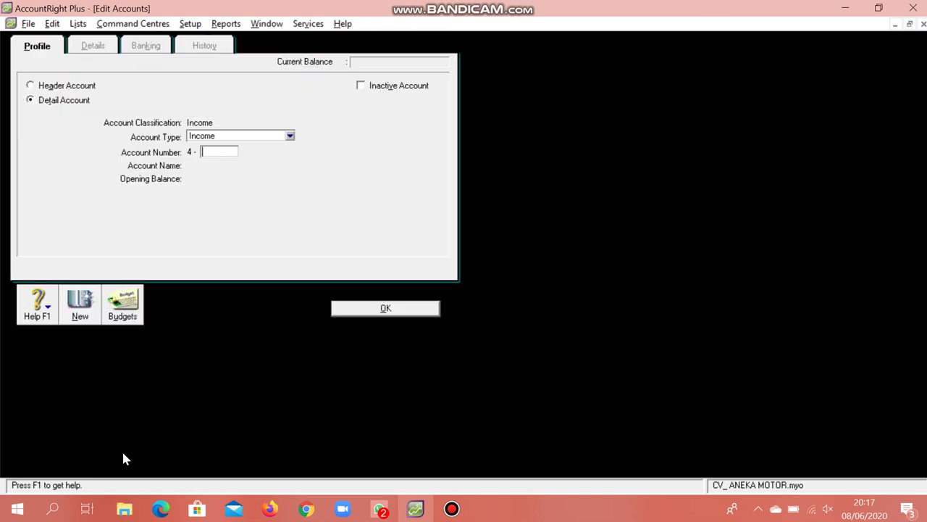
text(4000)
key(Tab)
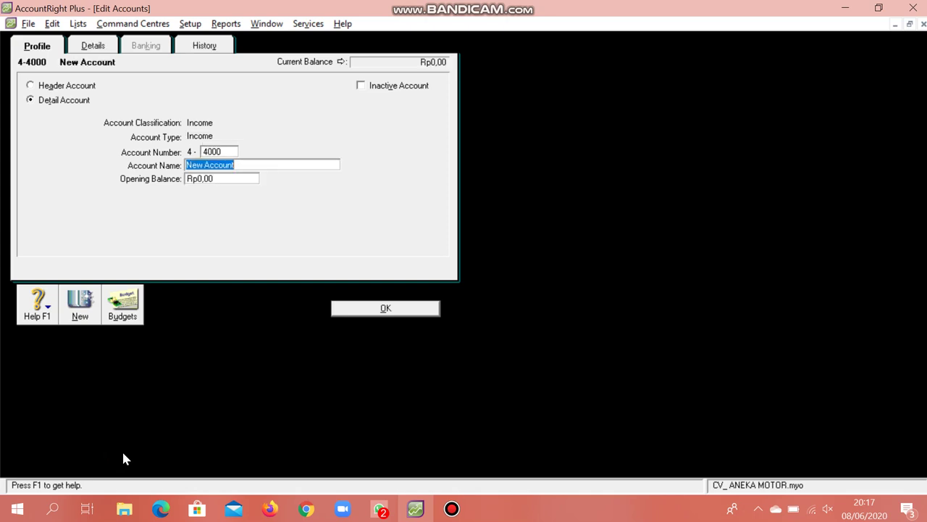
text(Pendapatan S)
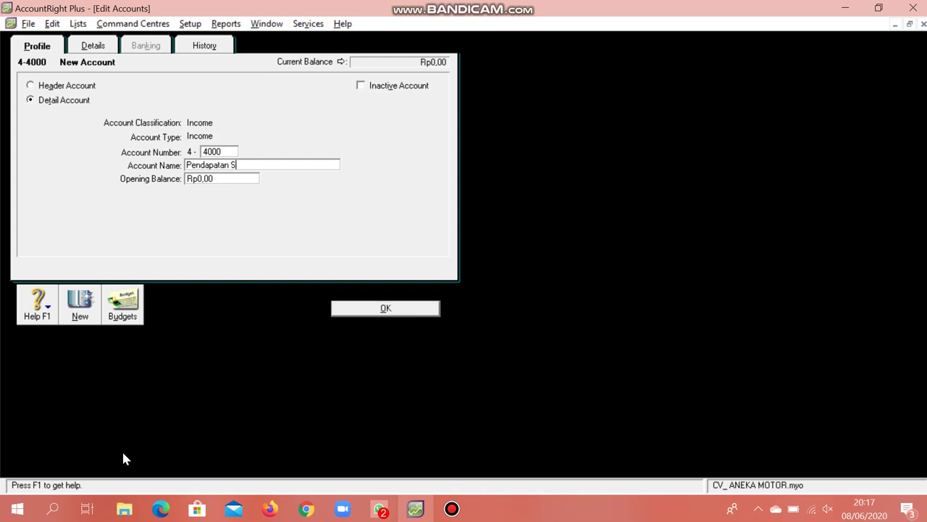
text(ervis)
click(365, 307)
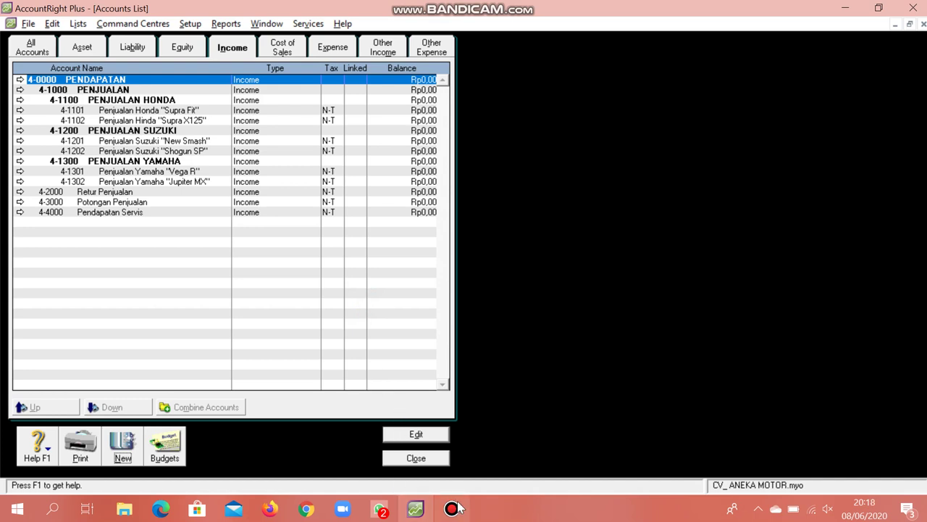
mouse_move(455, 508)
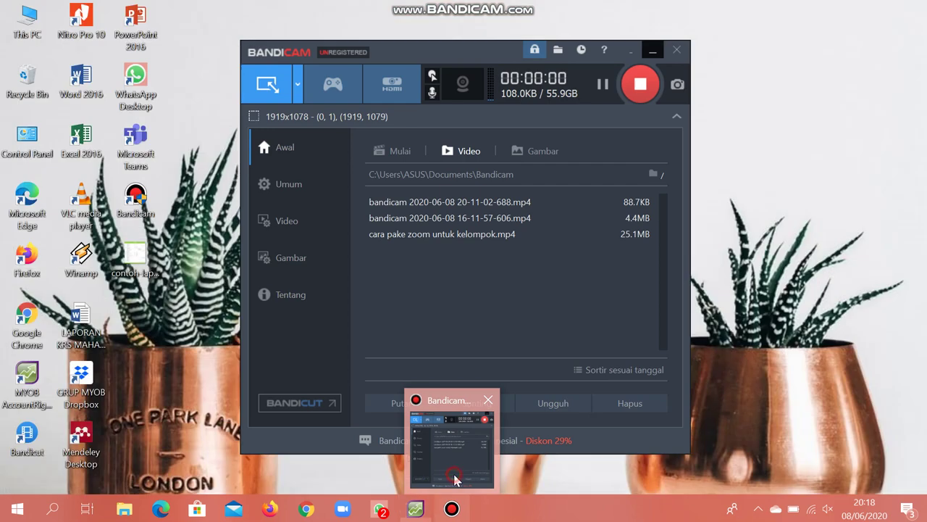
click(457, 480)
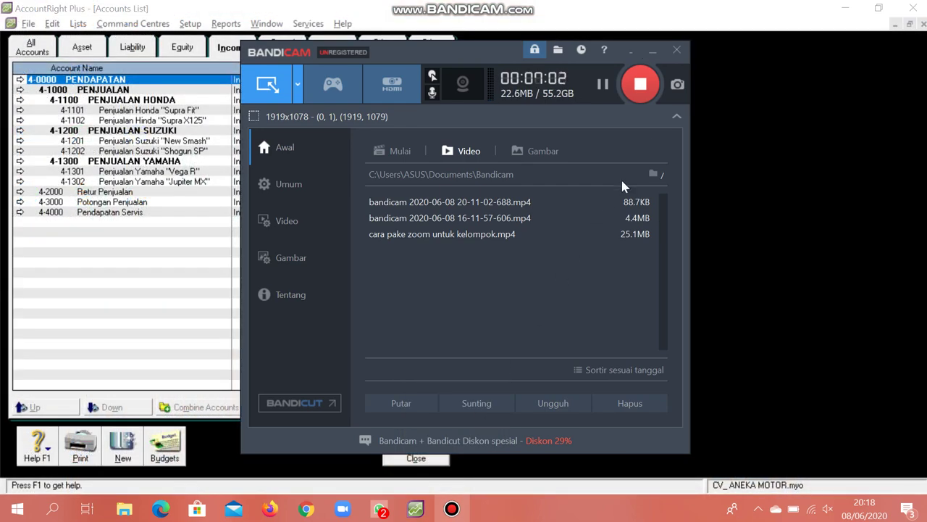
click(640, 84)
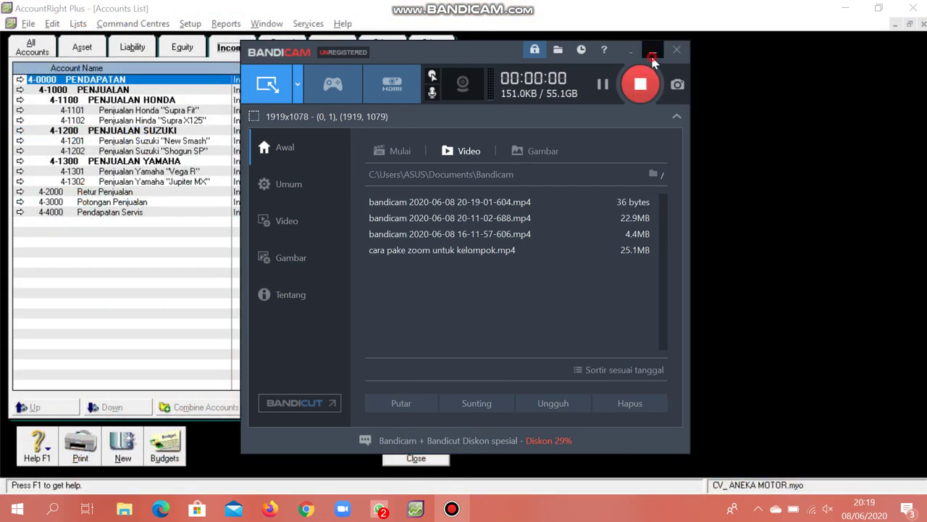
click(652, 58)
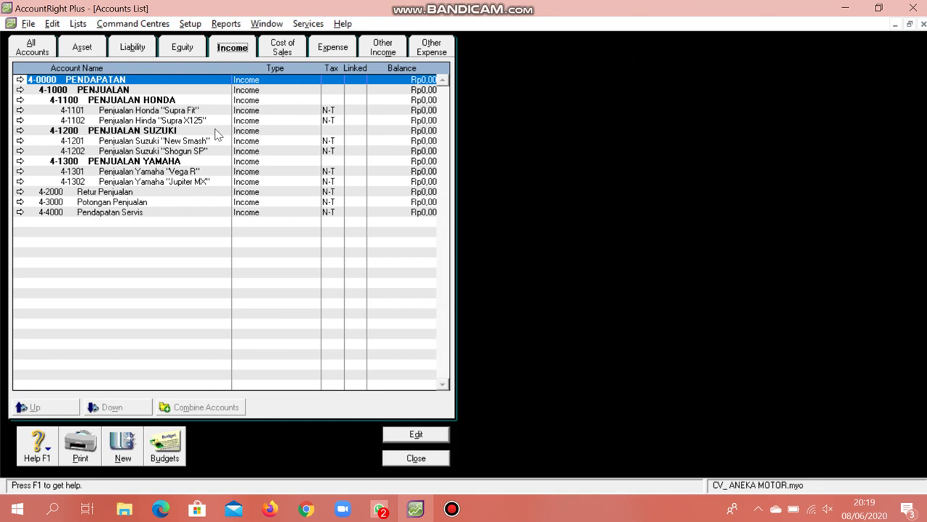
Rename the Cost of Sales header account 5-0000 as HARGA POKOK PENJUALAN, following the manual's Gambar 2.14
click(289, 48)
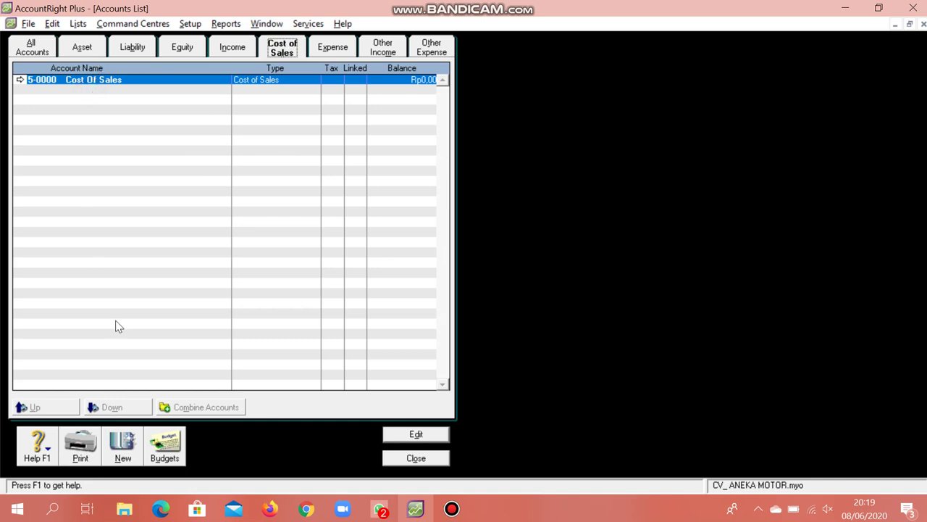
click(151, 511)
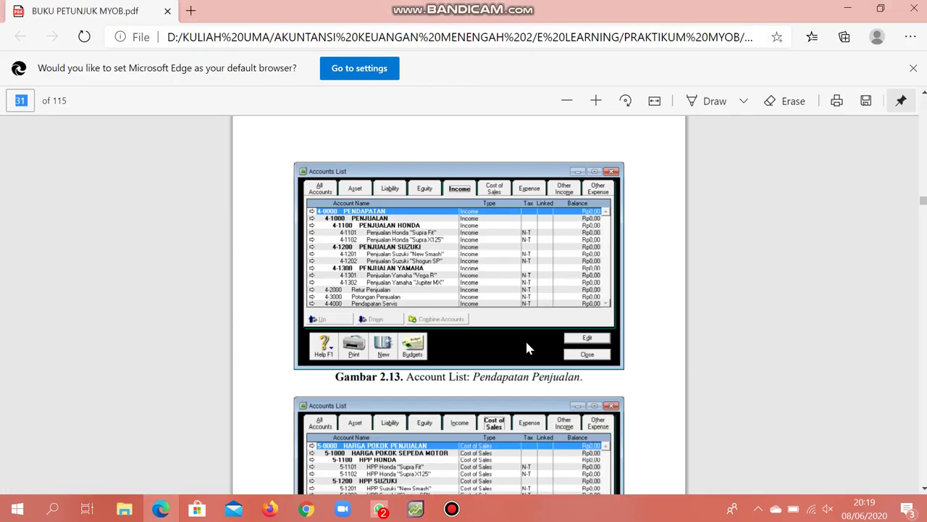
scroll(527, 346, down, 3)
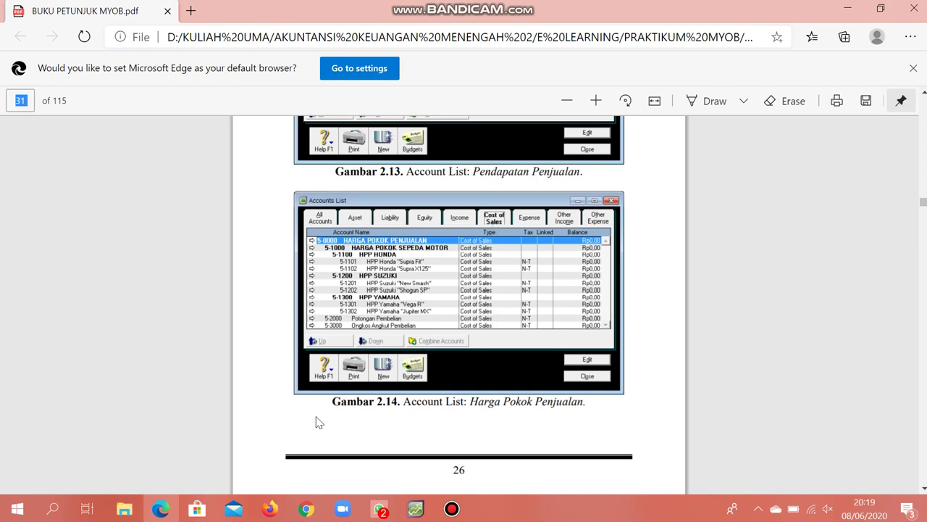
key(alt+Tab)
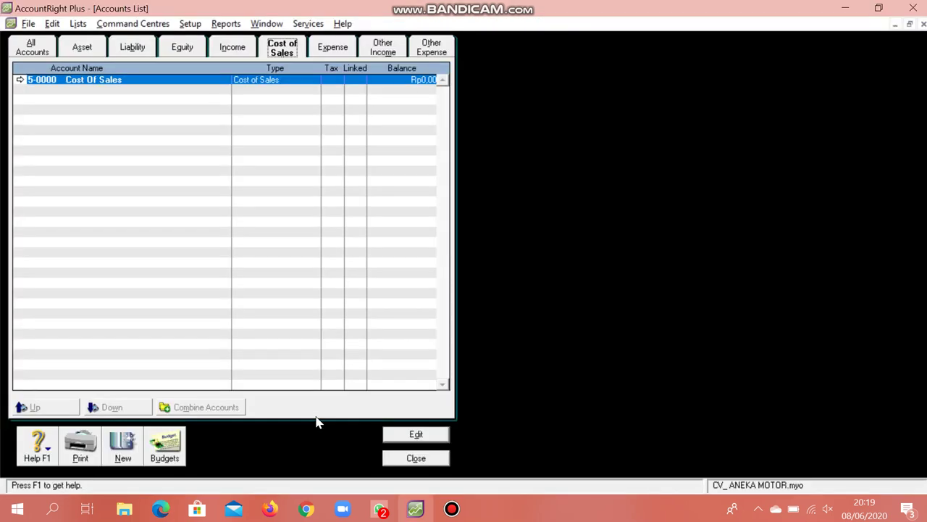
double_click(112, 81)
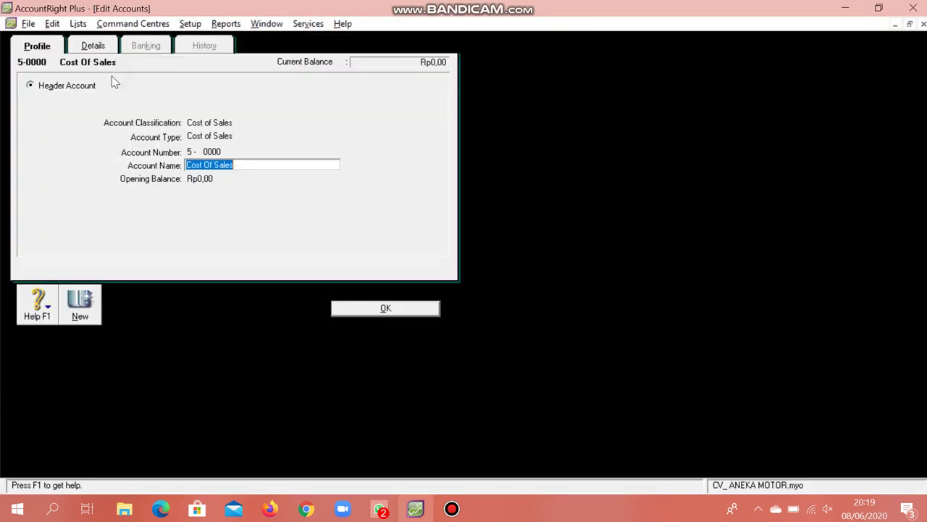
text(h)
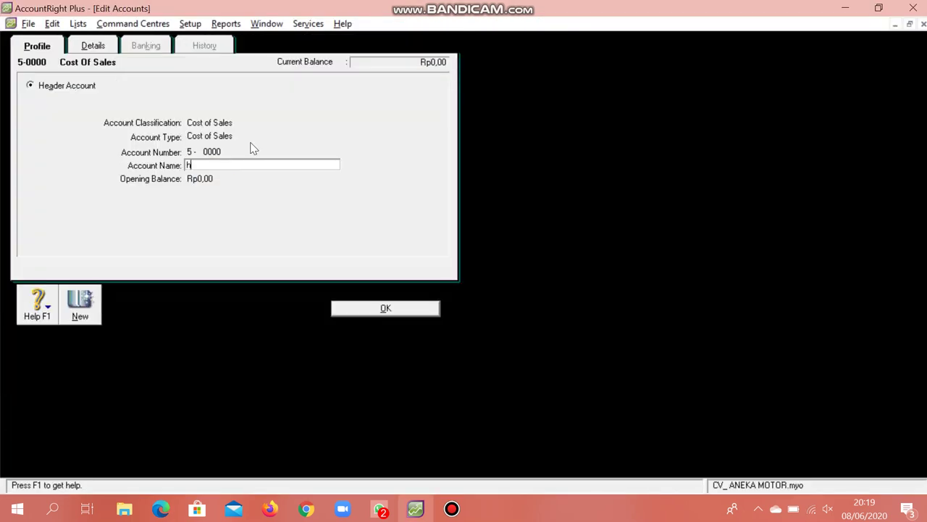
text(ARGA POKOK PENJUALAN)
click(377, 311)
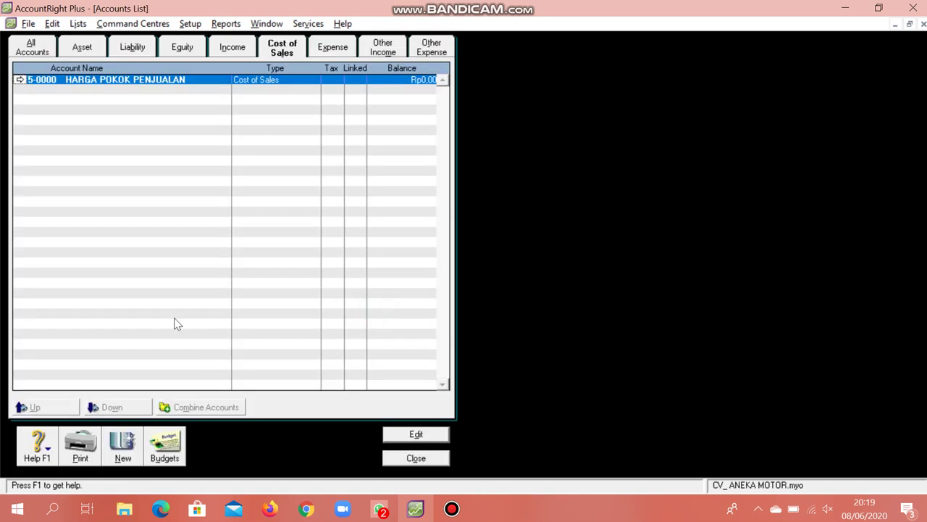
click(452, 509)
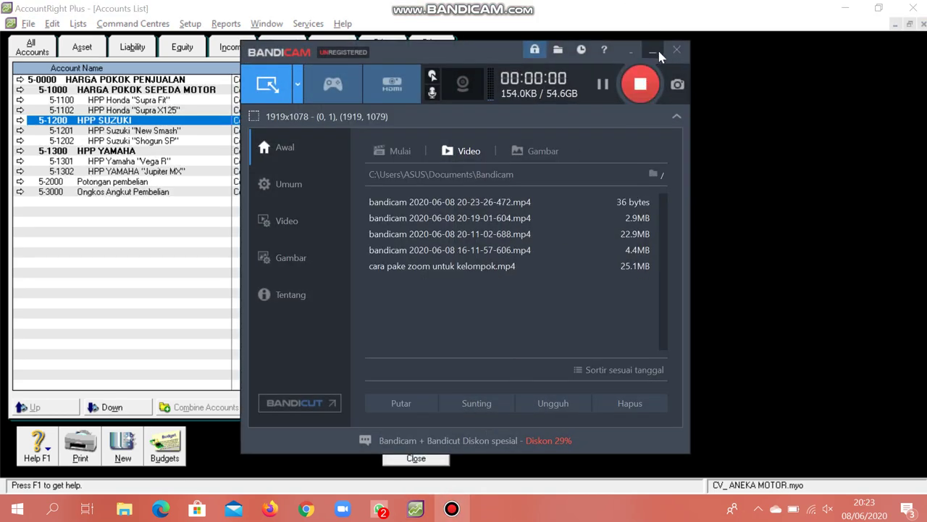
click(658, 52)
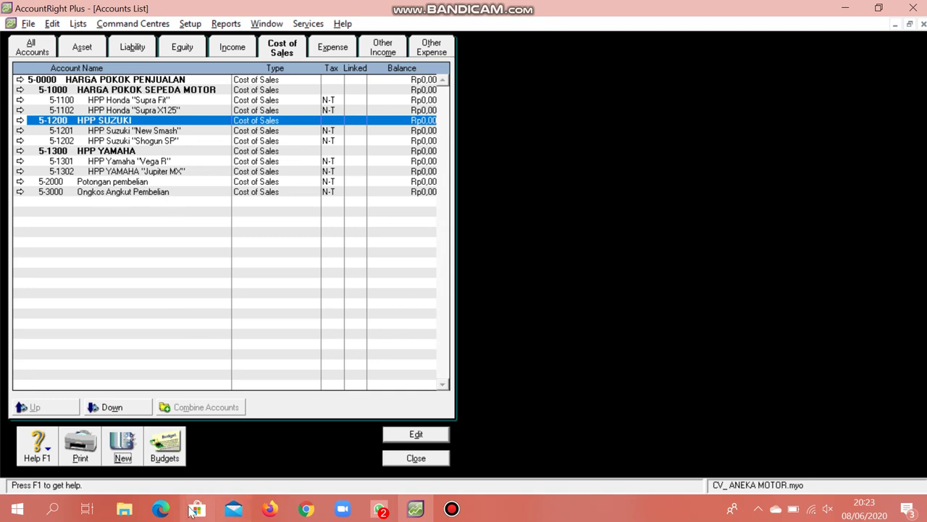
Check the Cost of Sales list against the PDF manual, and look up the manual's Beban Operasi list for the Expense accounts
click(160, 509)
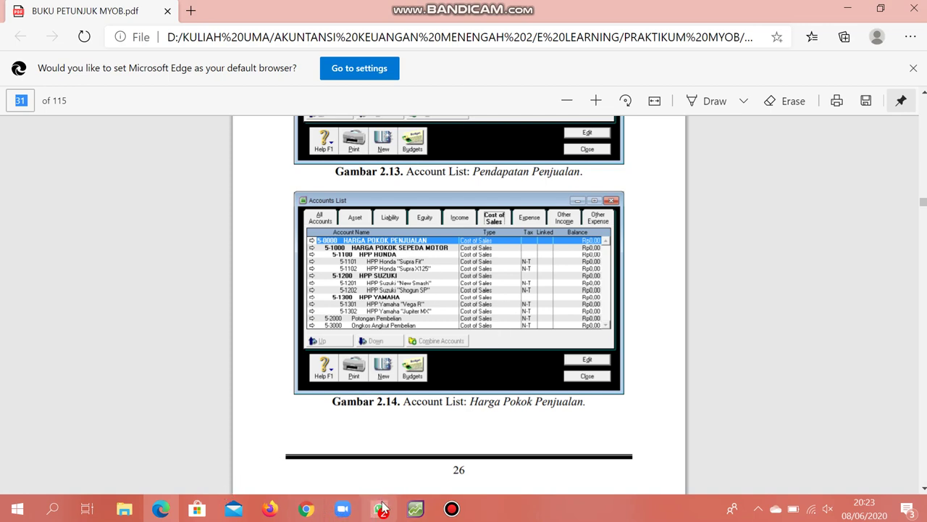
click(414, 510)
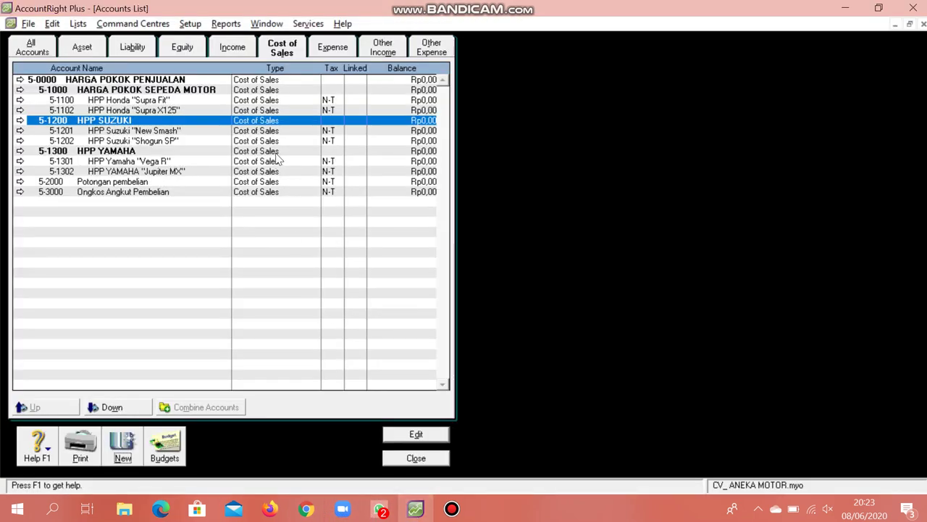
click(337, 51)
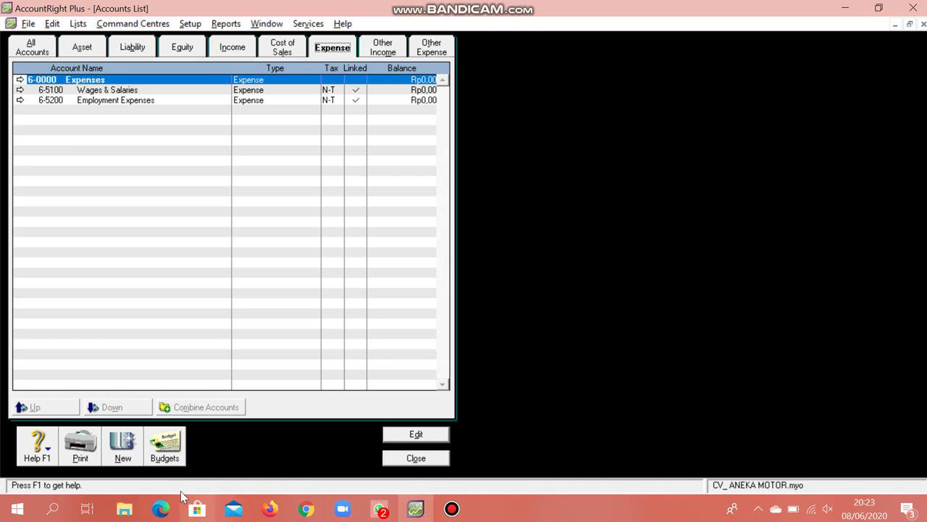
click(161, 508)
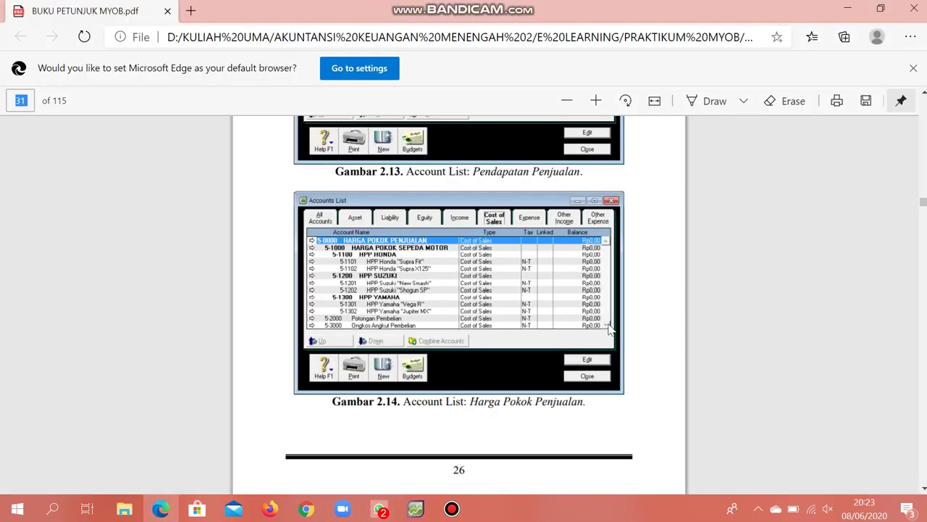
scroll(608, 329, down, 10)
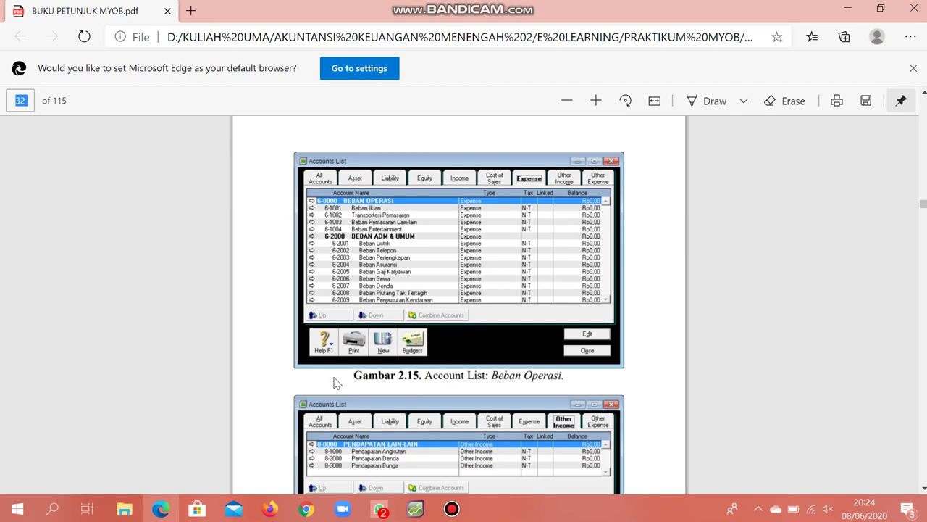
click(415, 508)
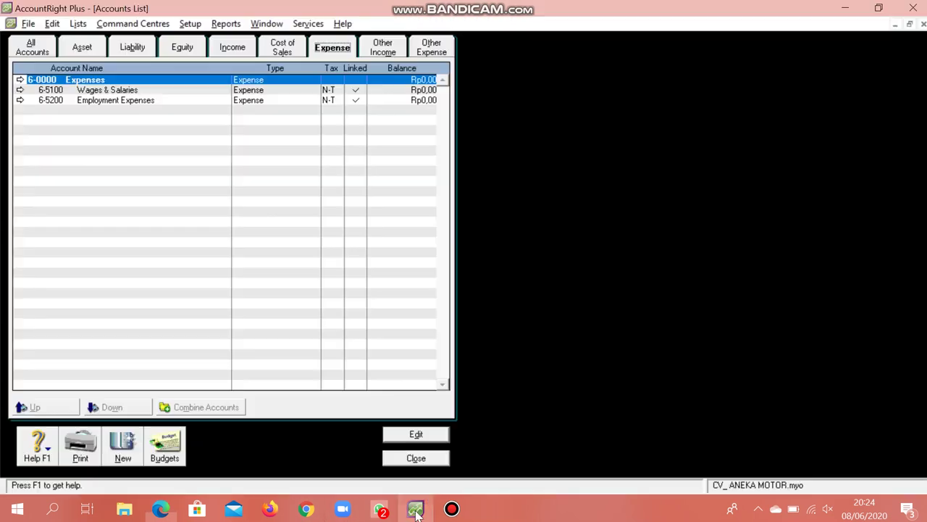
Rename the Expense header account 6-0000 as BEBAN OPERASI
double_click(119, 81)
text(be)
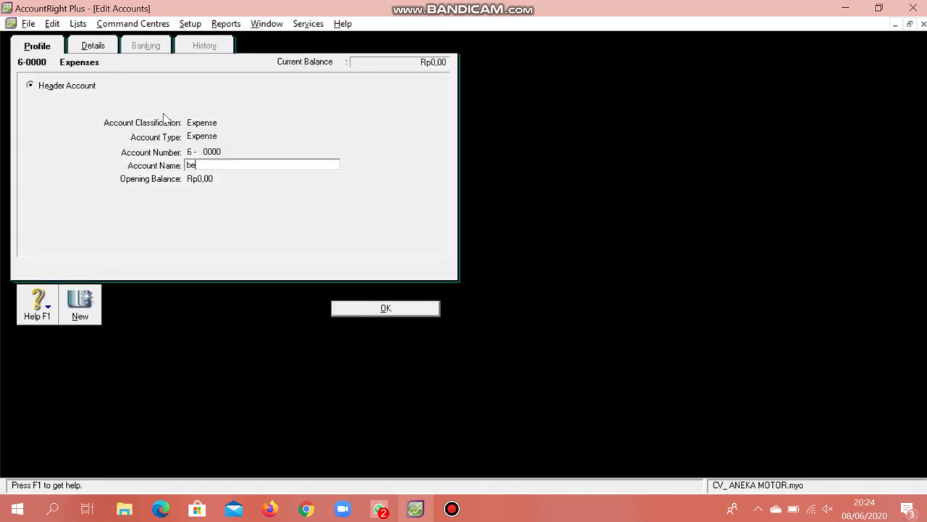
key(BackSpace)
key(BackSpace)
key(BackSpace)
text(BABAN OPER)
click(373, 305)
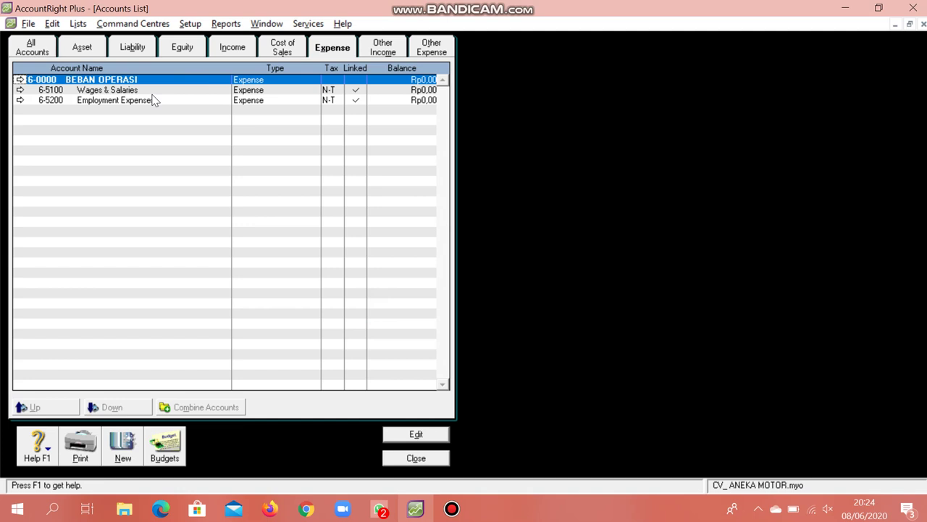
Change the Wages & Salaries account's number to 6-1001 and its name to Beban Iklan
double_click(129, 90)
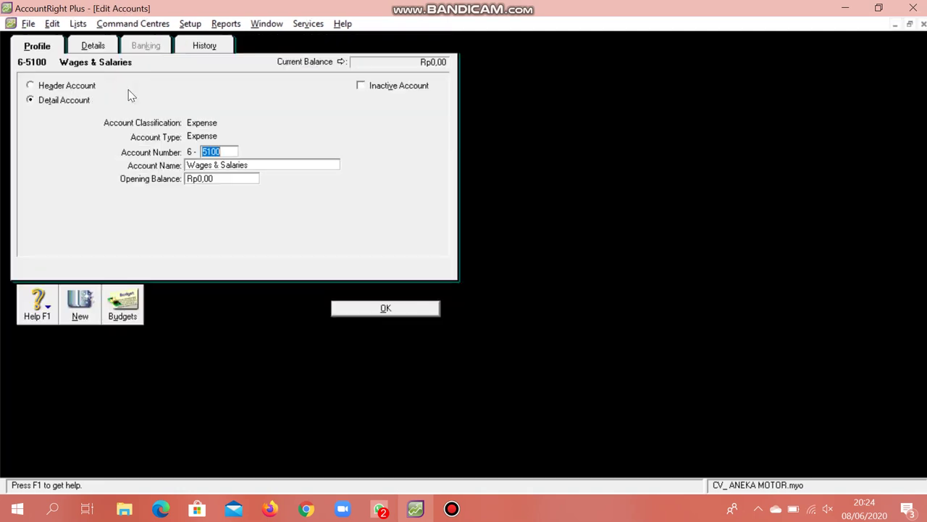
click(340, 309)
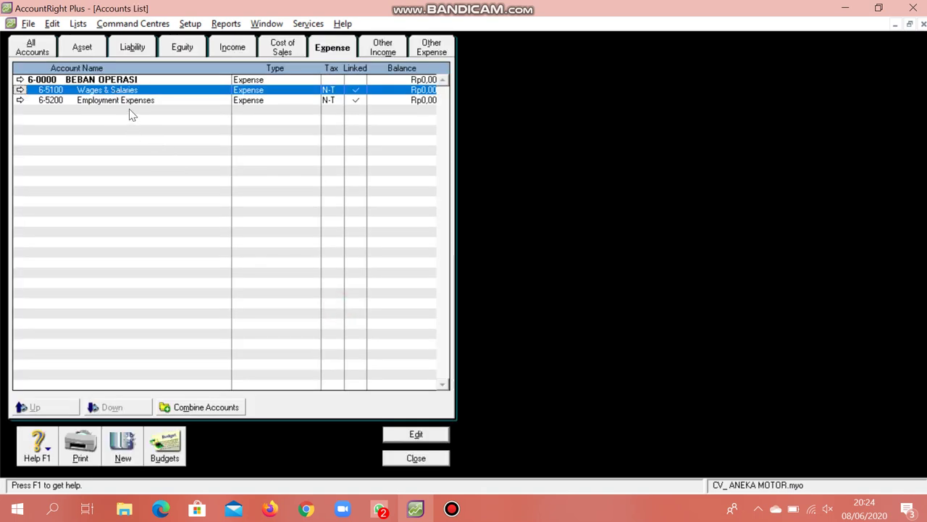
double_click(101, 91)
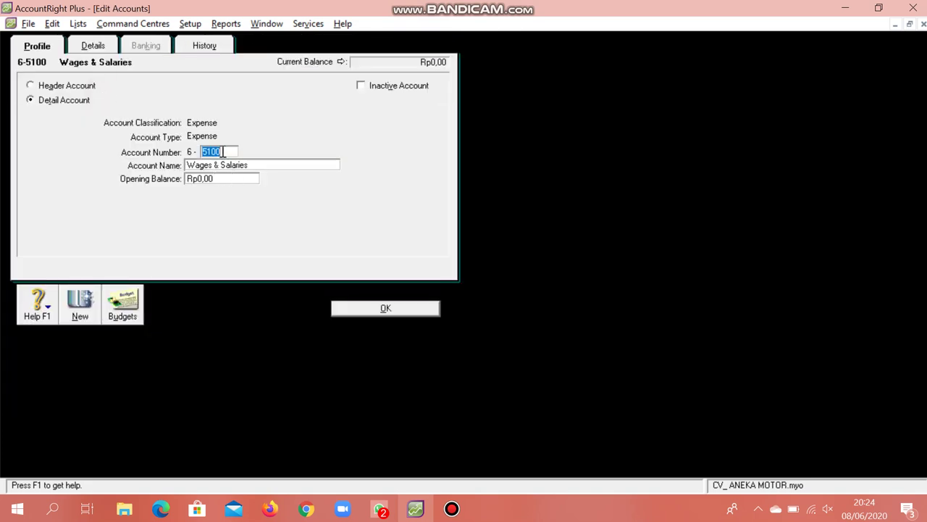
text(1001)
key(Tab)
text(Beba)
click(355, 311)
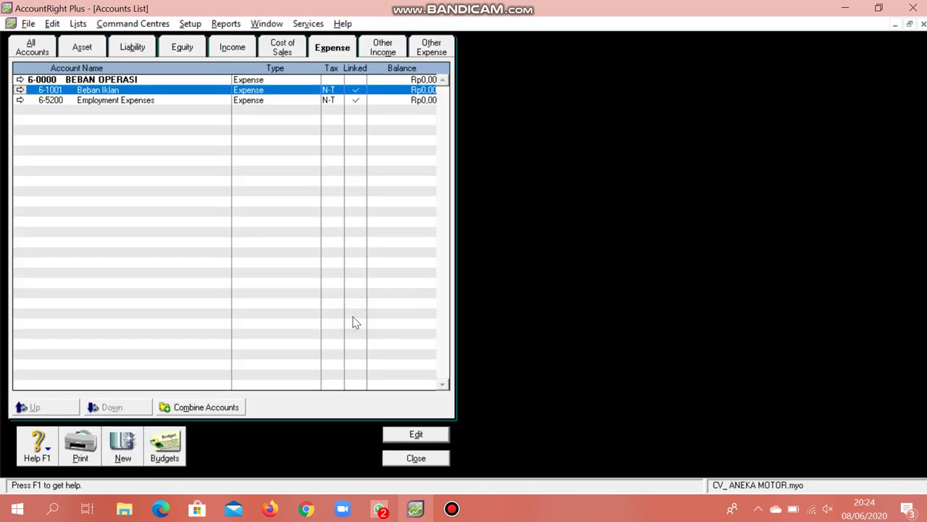
Change the Employment Expenses account's number to 6-1002 and its name to Transportasi Pemasaran
double_click(102, 102)
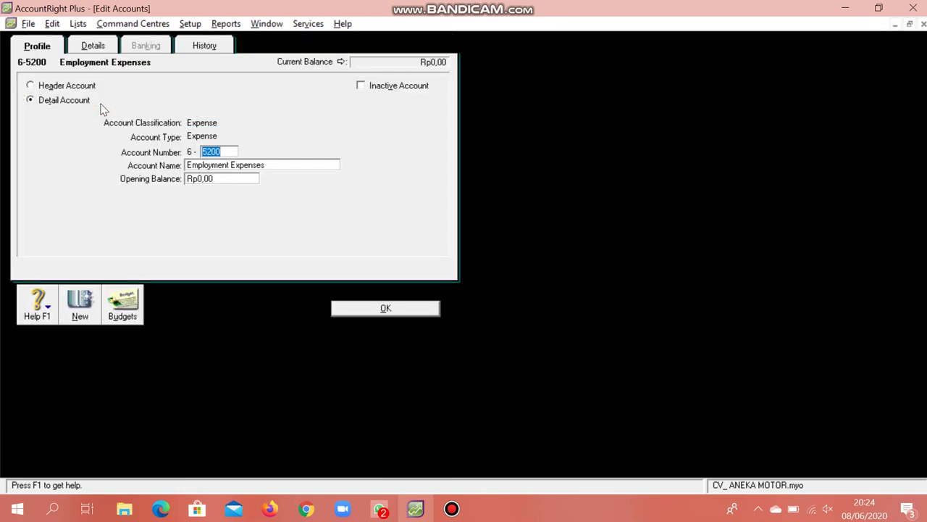
text(1002)
key(Tab)
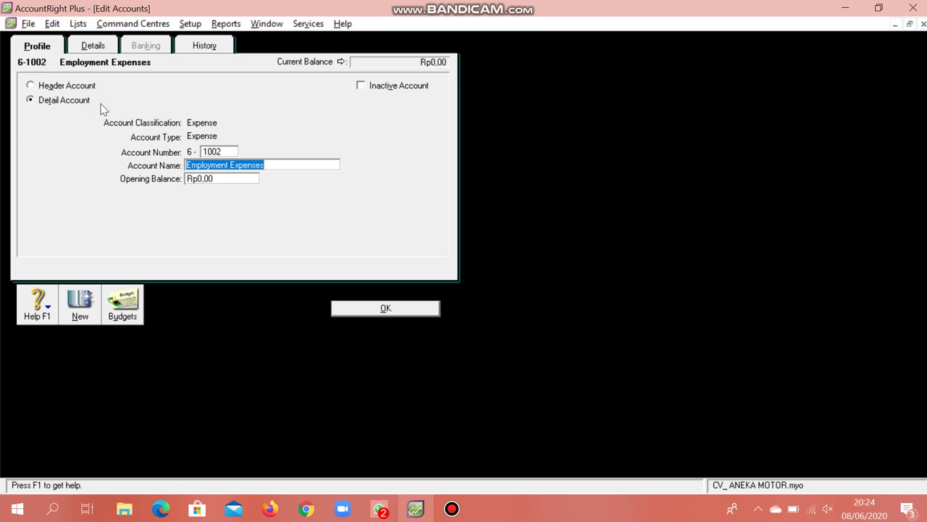
text(Transpo)
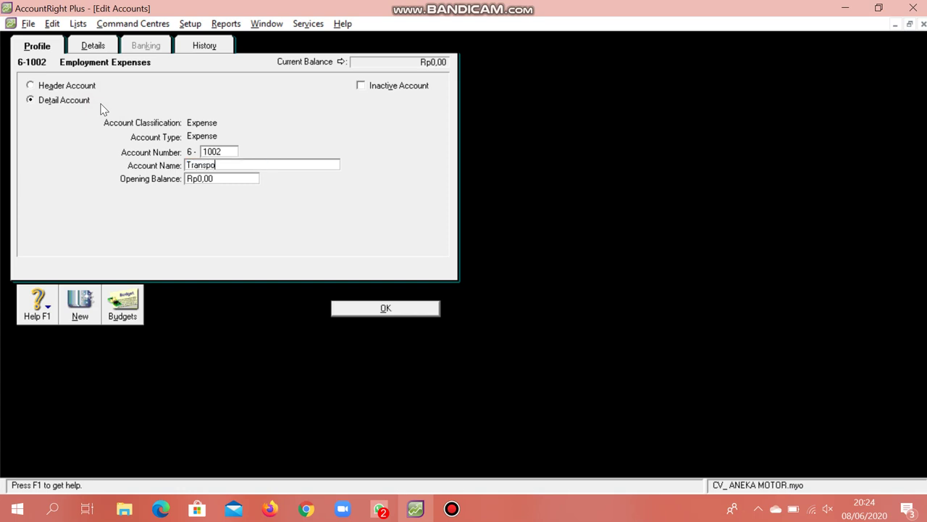
text(rtasi Pemasaran)
click(355, 313)
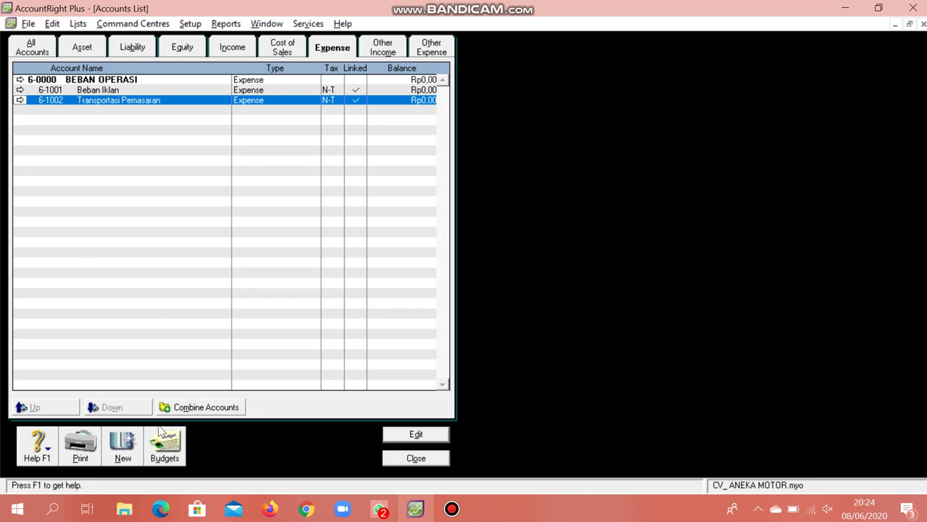
Create Expense detail account 6-1003 named Beban Pemasaran Lain - lain
click(123, 445)
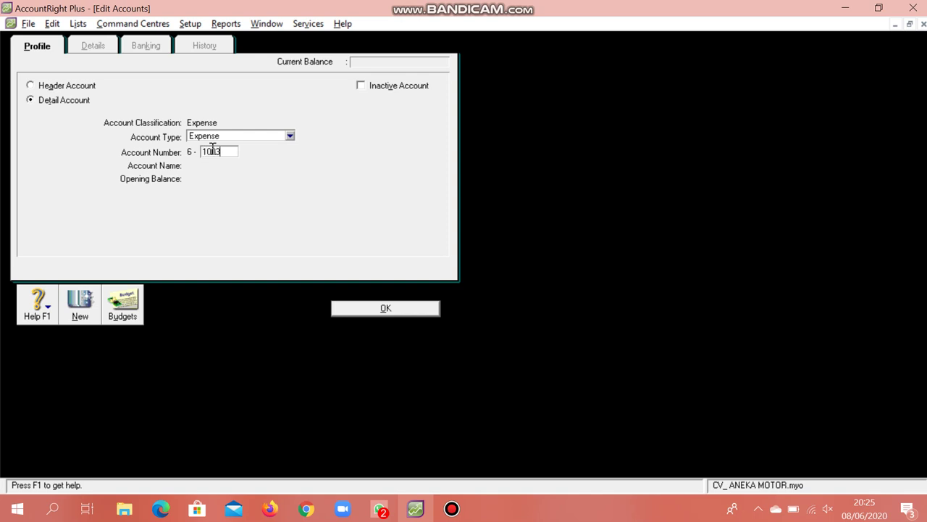
key(Tab)
text(Beb)
key(BackSpace)
key(BackSpace)
key(BackSpace)
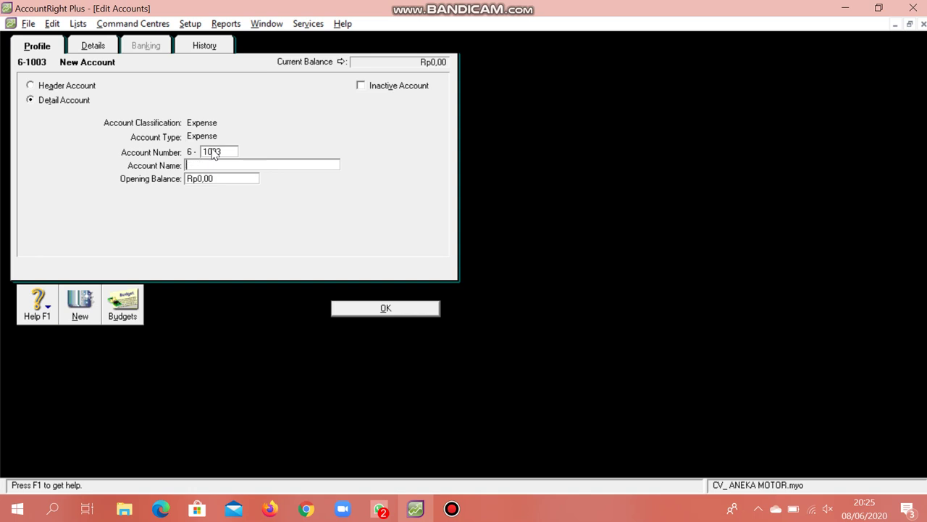
text(Beban Pemasaran Lain - lain)
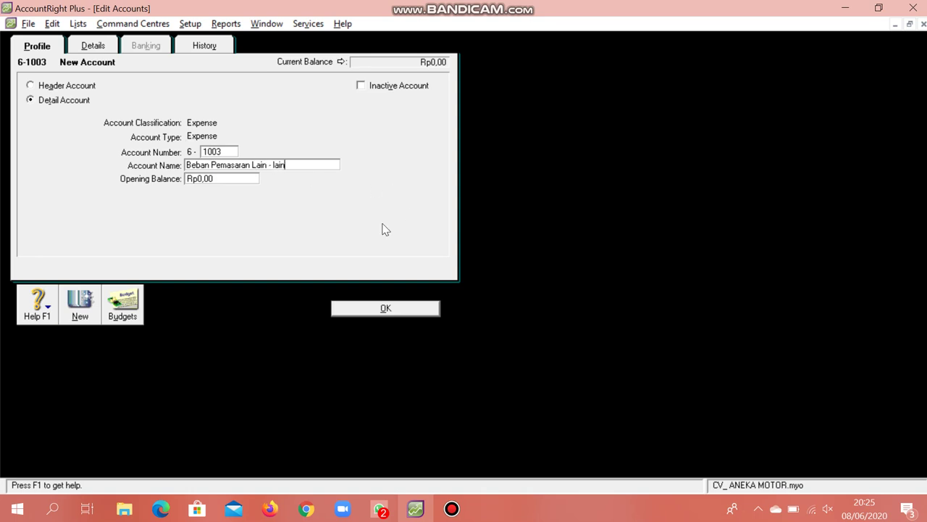
click(385, 308)
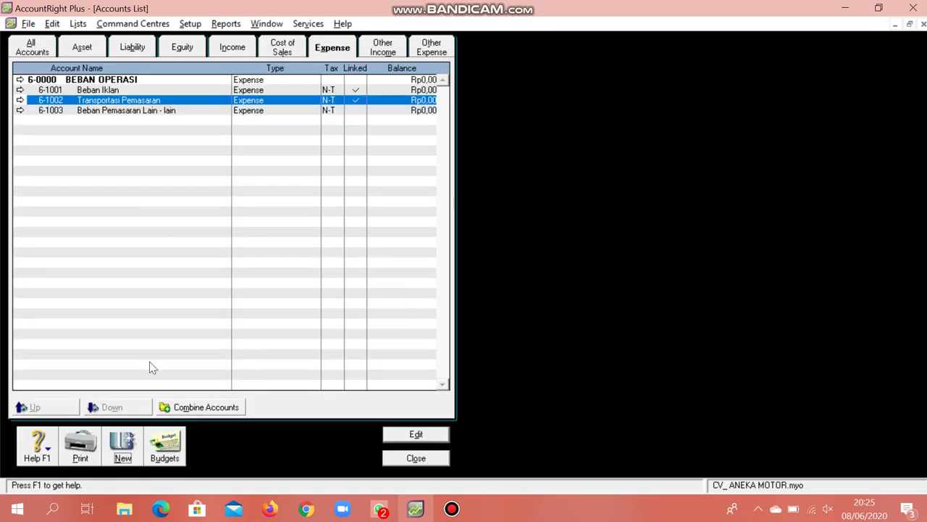
Create Expense detail account 6-1004 named Beban Entertaiment
click(133, 436)
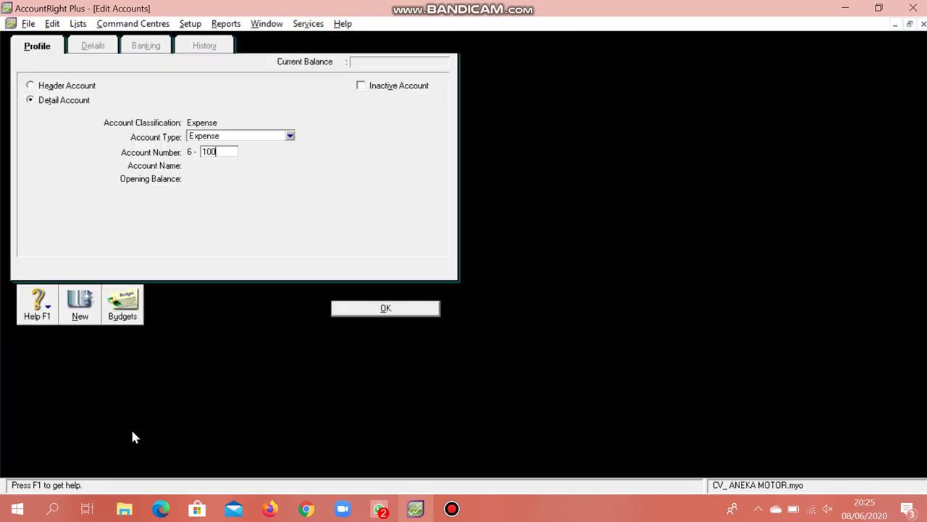
text(1004)
key(Tab)
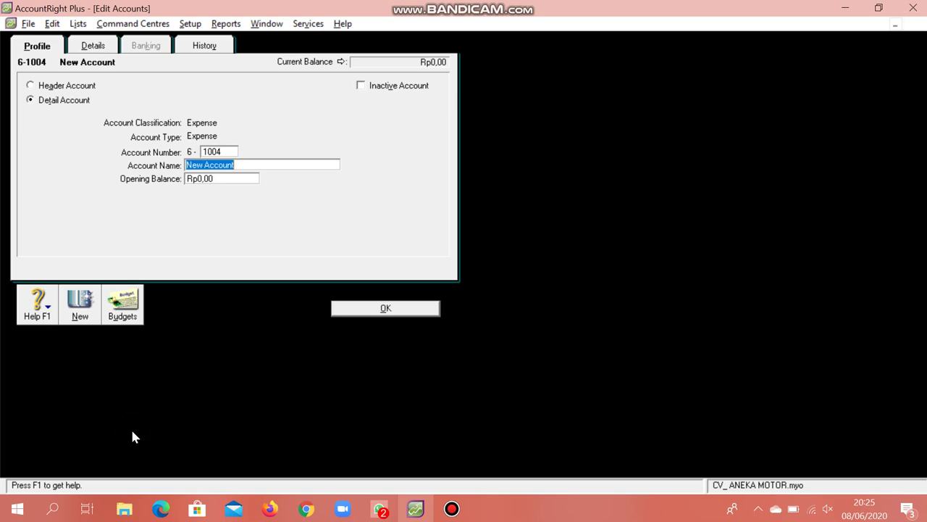
text(Beban E)
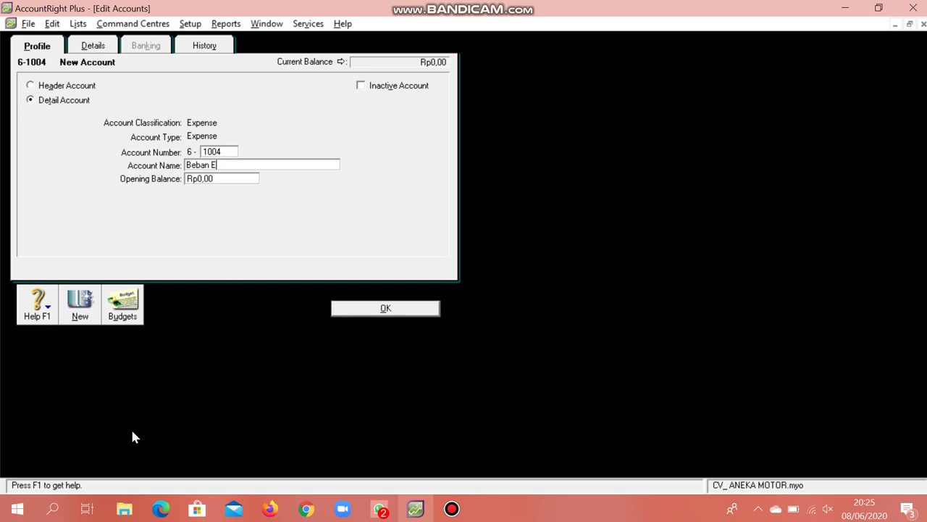
text(ntertaiment)
click(362, 314)
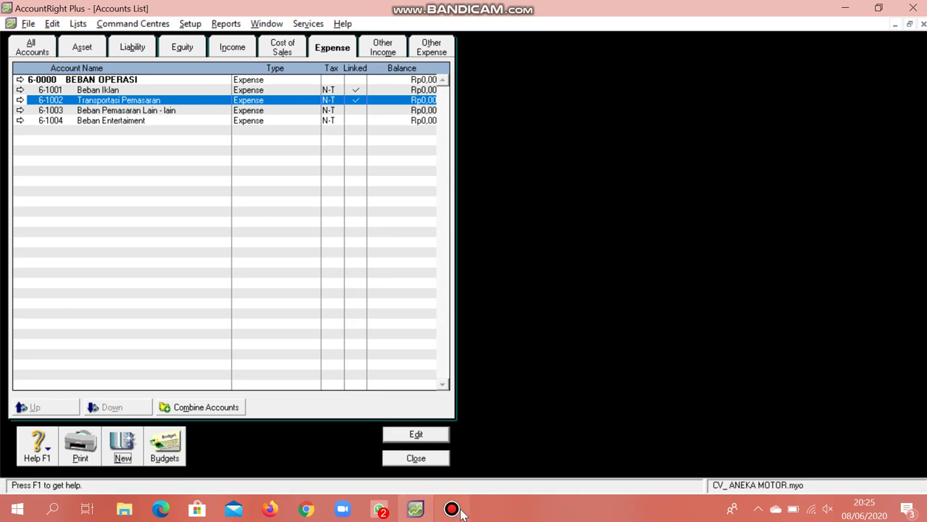
mouse_move(457, 508)
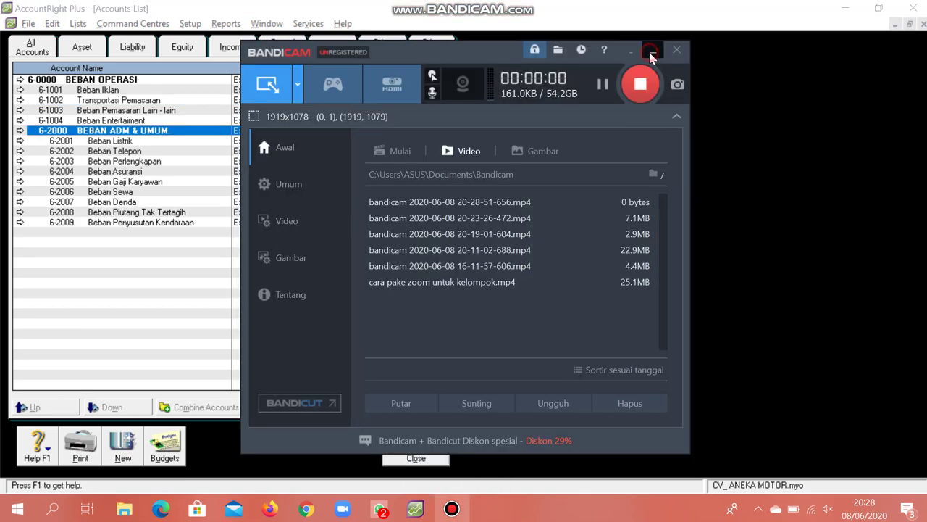
click(652, 46)
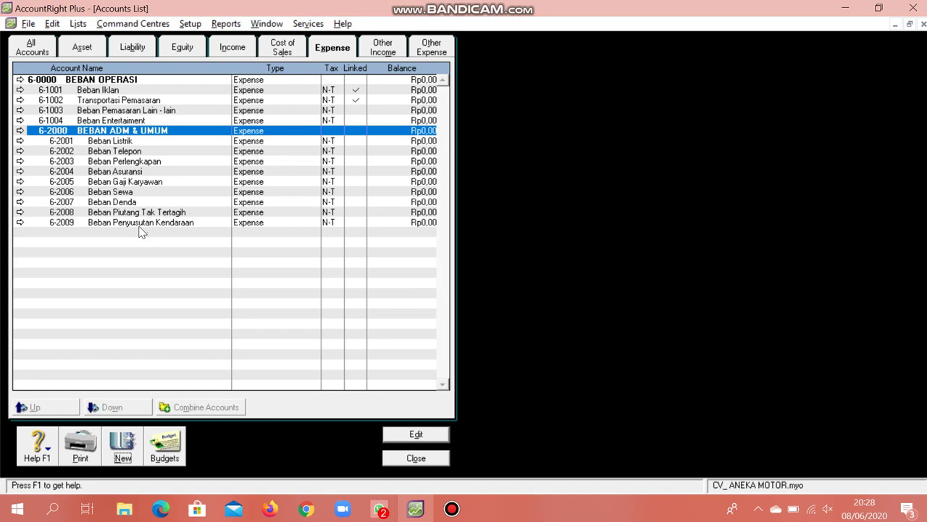
Show the Other Income accounts, then switch to the PDF manual in Edge and look up its Pendapatan Lain-Lain account list
click(86, 224)
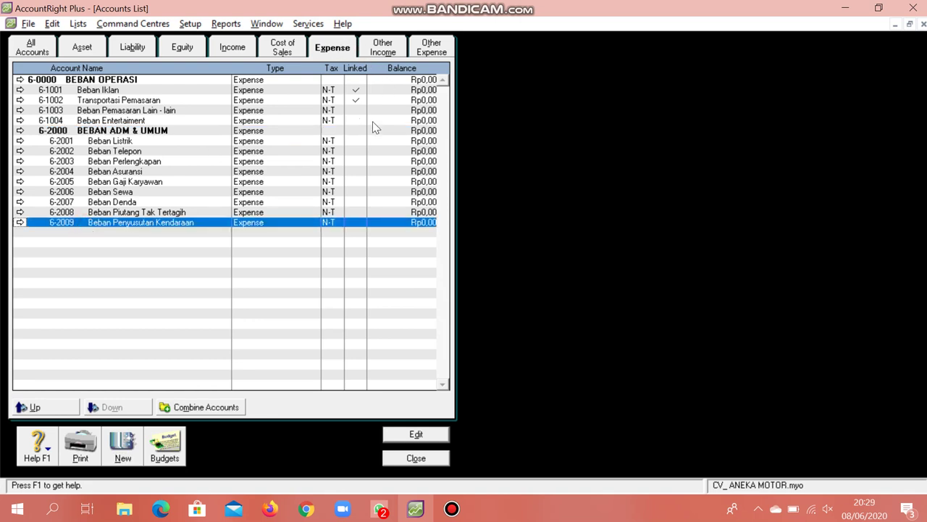
click(392, 54)
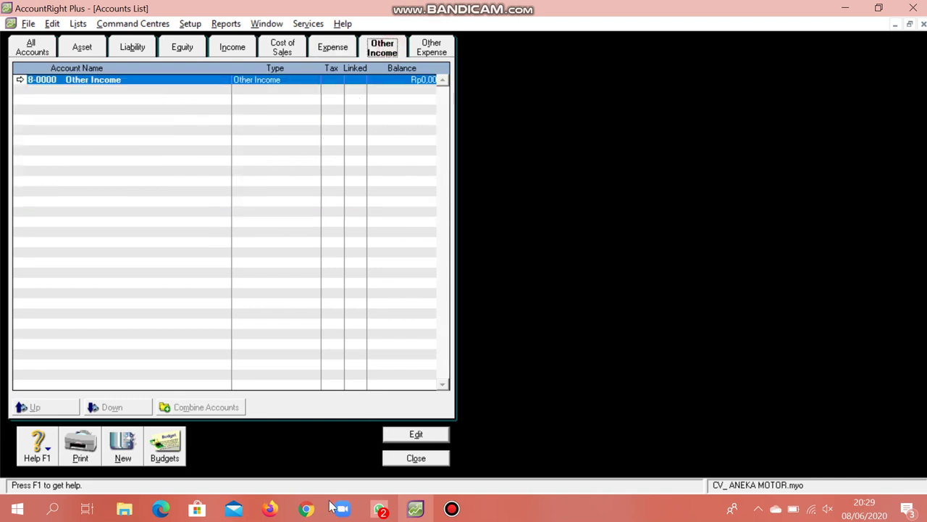
click(160, 508)
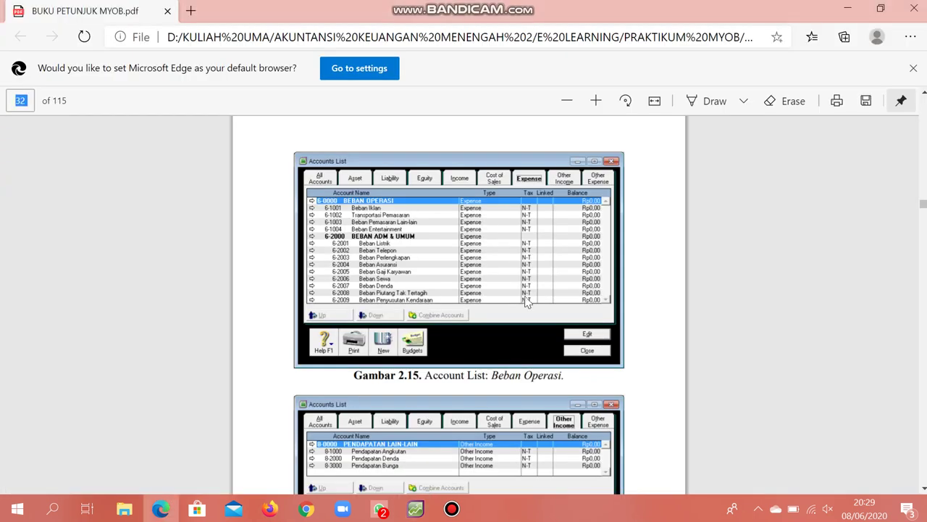
scroll(584, 348, down, 1)
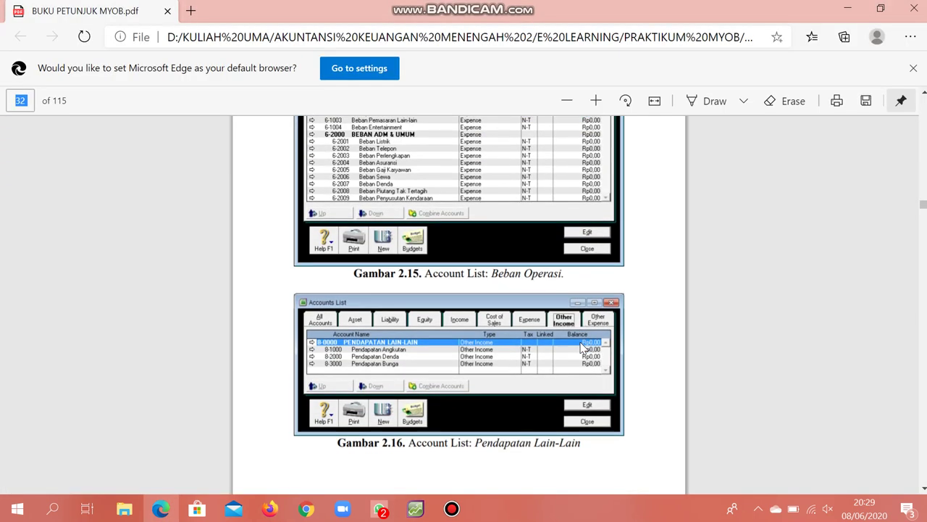
scroll(583, 348, down, 5)
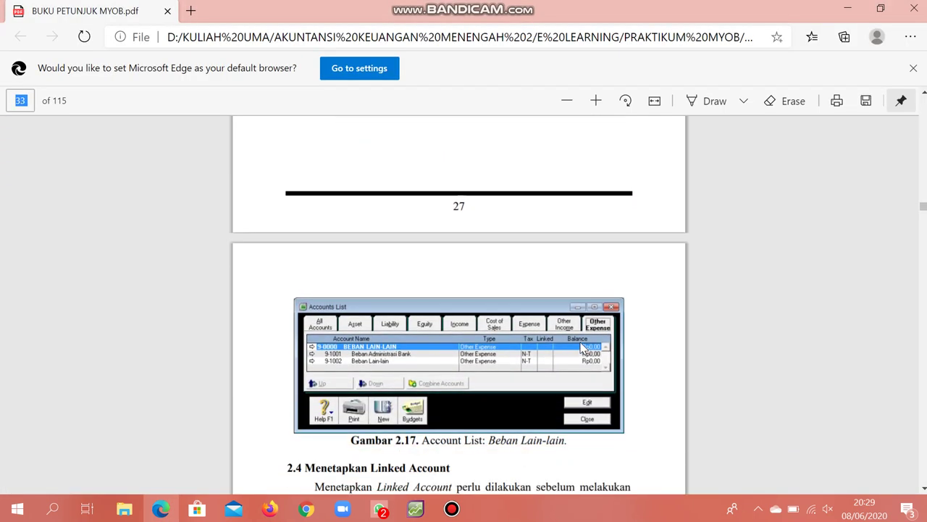
scroll(583, 348, up, 4)
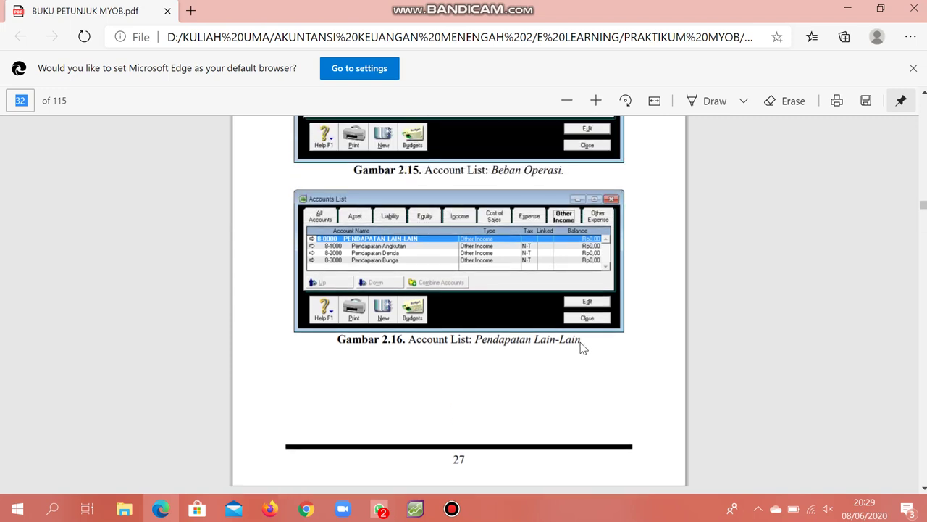
scroll(583, 347, down, 5)
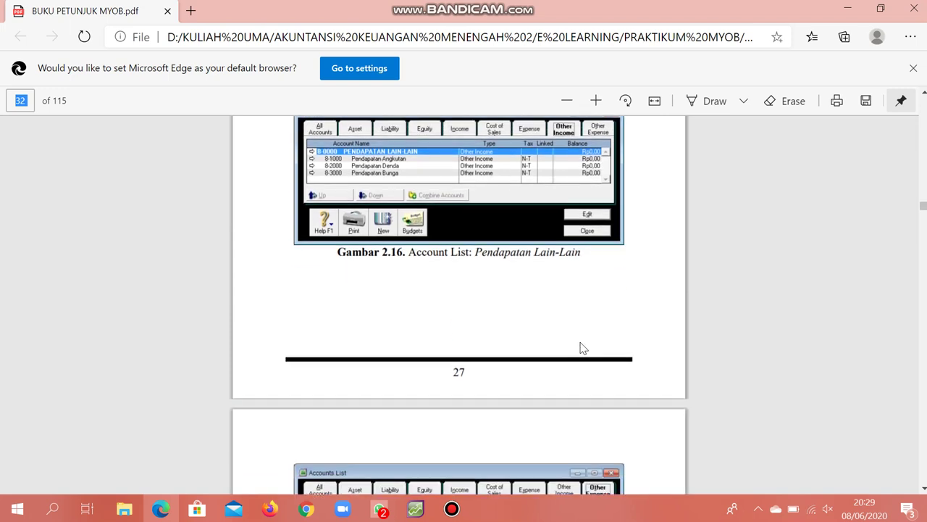
scroll(584, 348, up, 5)
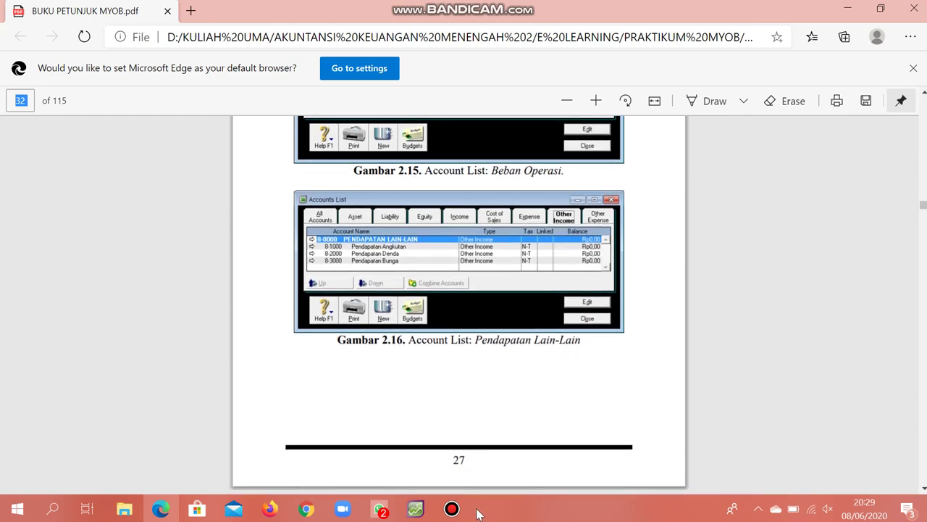
click(451, 508)
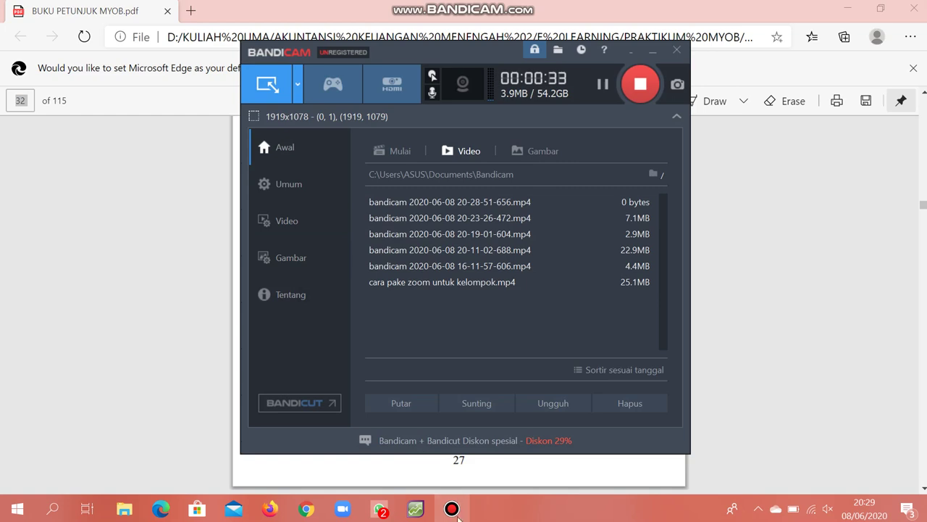
click(452, 508)
Switch back to MYOB AccountRight Plus and rename the Other Income header account 8-0000 as PENDAPATAN LAIN - LAIN
click(403, 515)
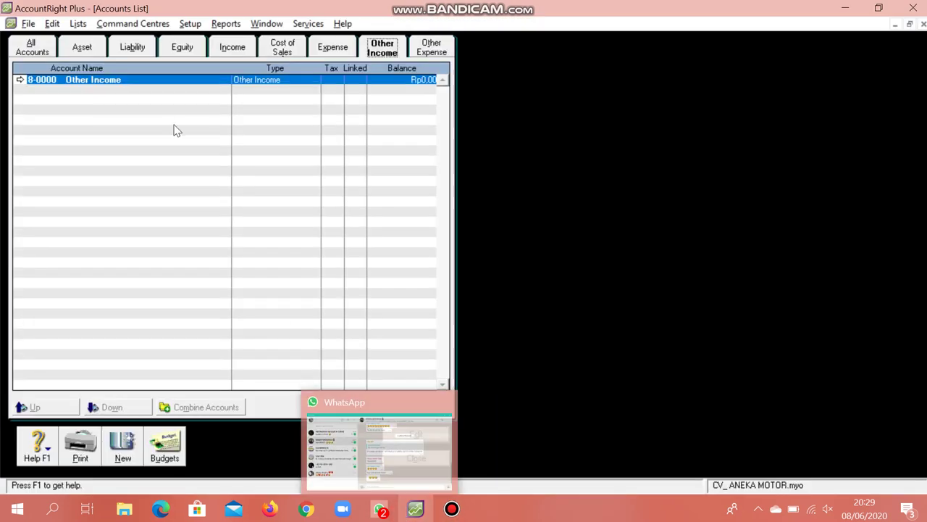
double_click(134, 82)
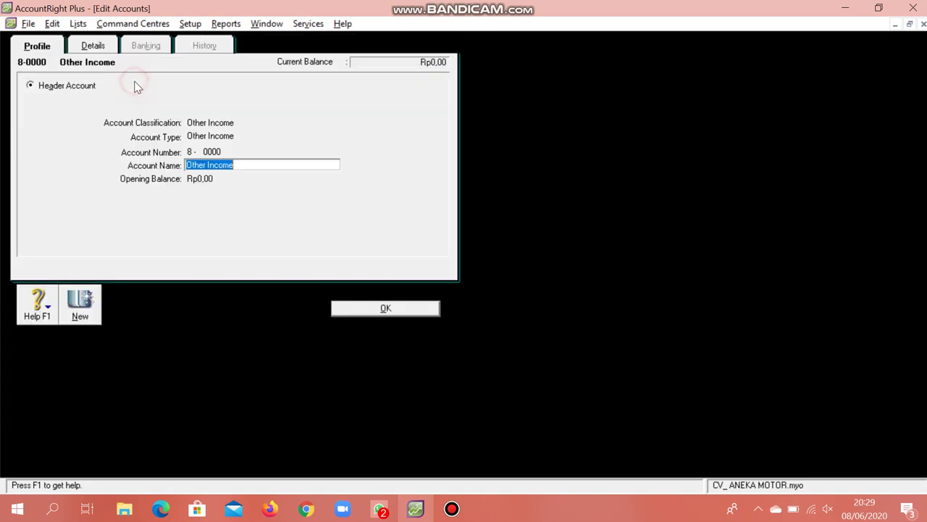
text(pe)
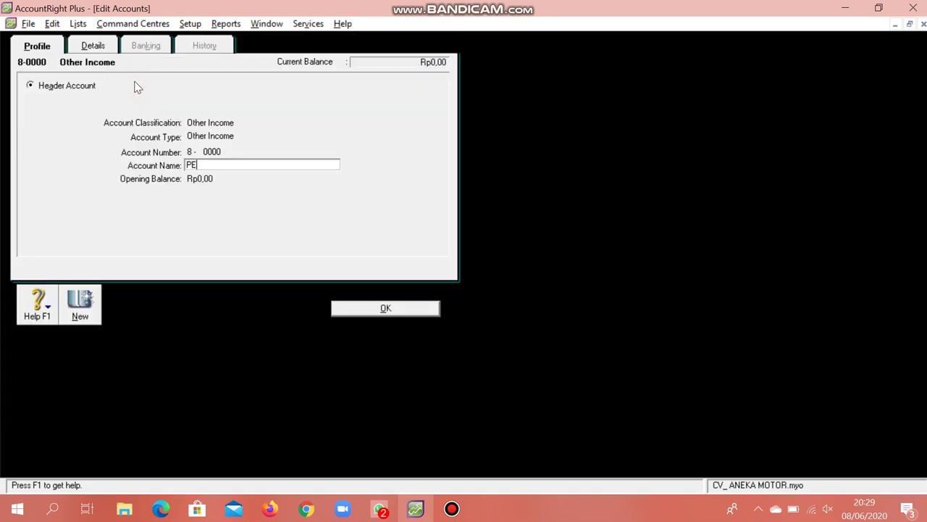
text(NDAPATAN LAIN - LAIN)
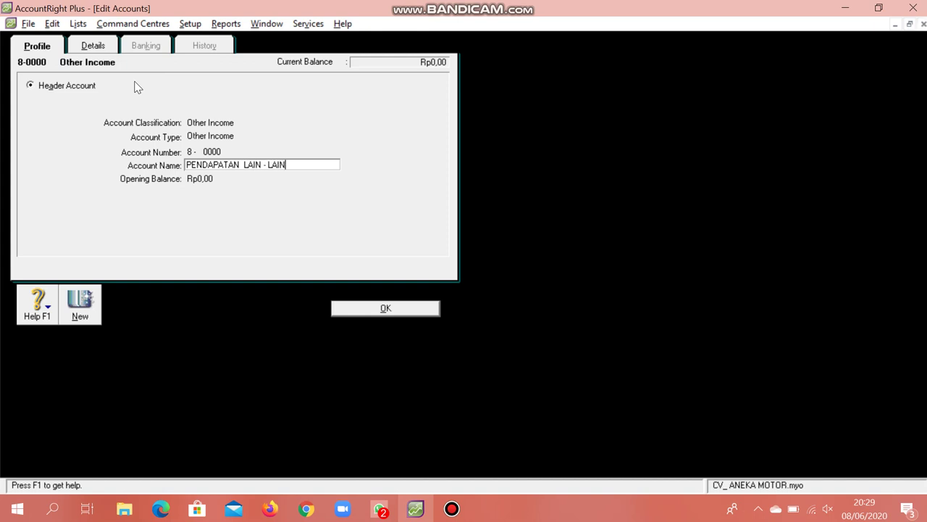
click(346, 310)
Create Other Income detail account 8-1000 named Pendapatan Angkutan
click(120, 458)
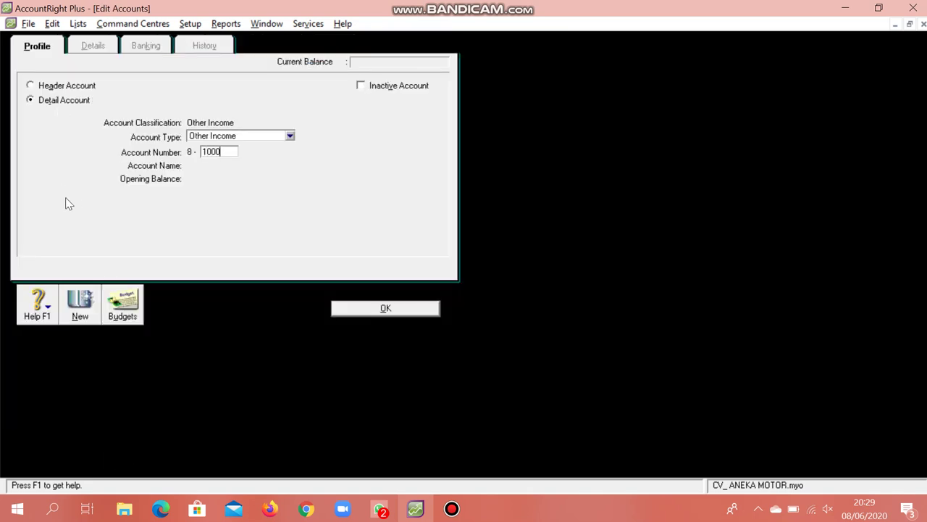
text(1000)
key(Tab)
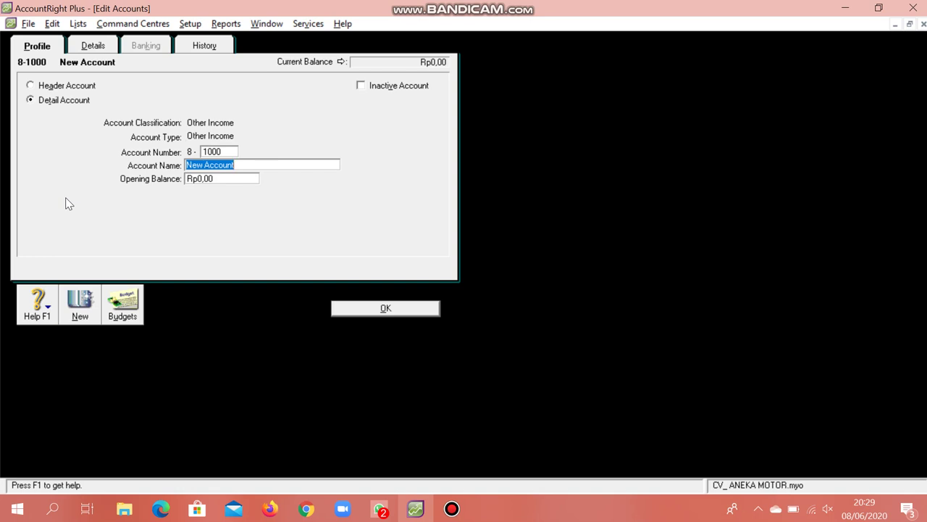
text(Pe)
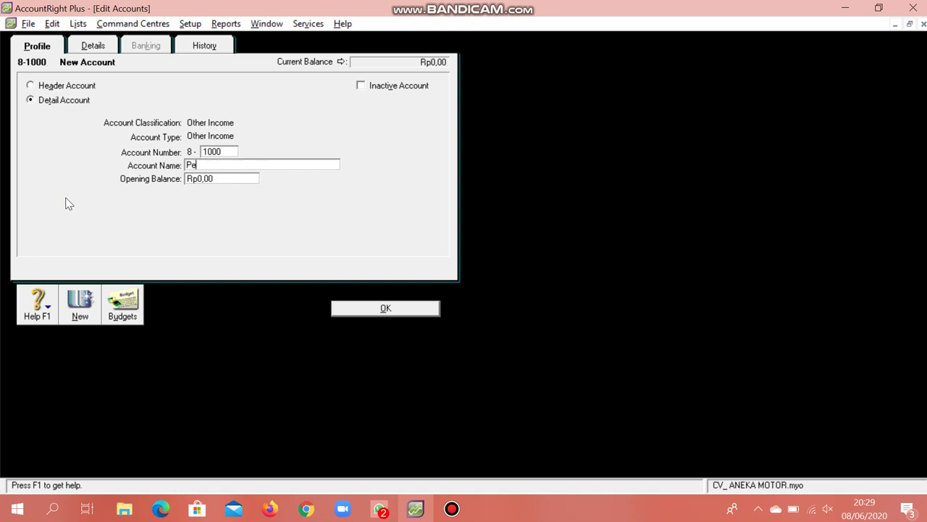
text(ndapatan Angkutan)
click(382, 310)
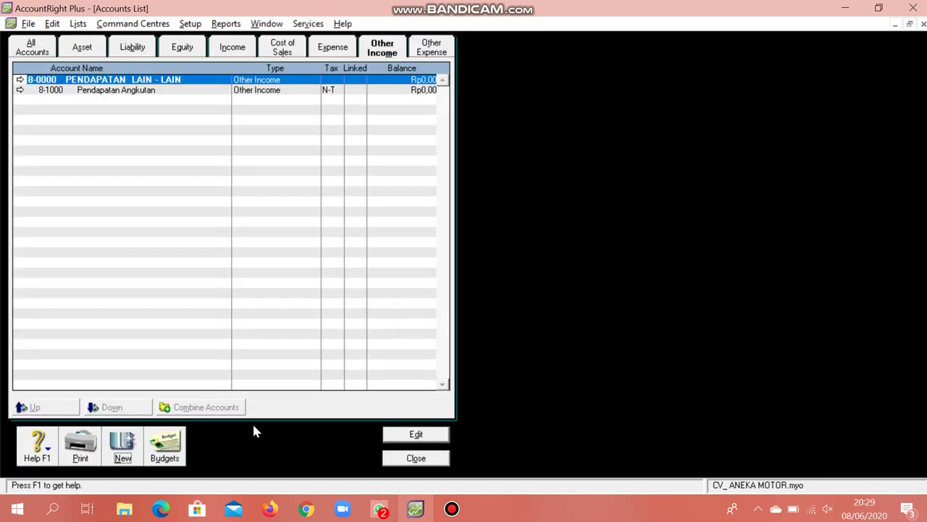
Create Other Income detail account 8-2000 named Pendapatan Denda
click(116, 449)
text(200)
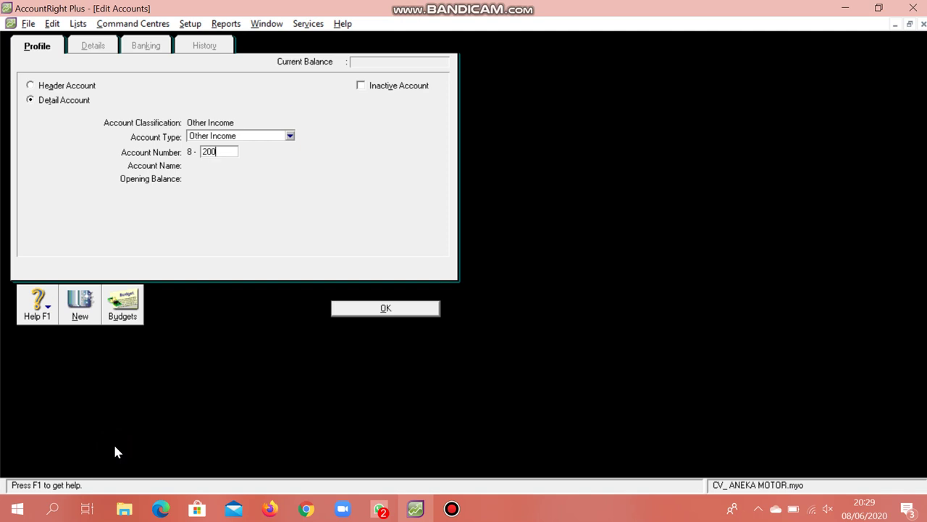
text(0)
key(Tab)
text(P)
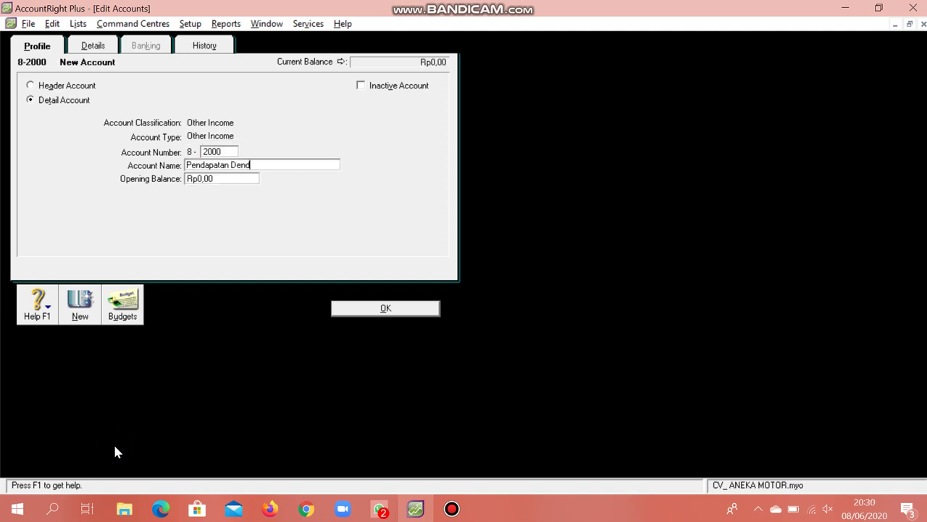
click(425, 308)
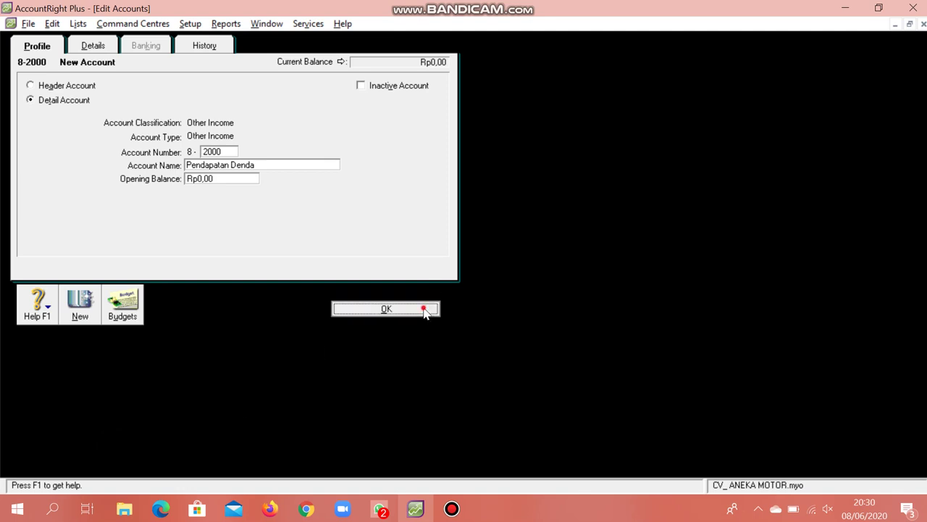
Create Other Income detail account 8-3000 named Pendapatan Bunga
click(120, 454)
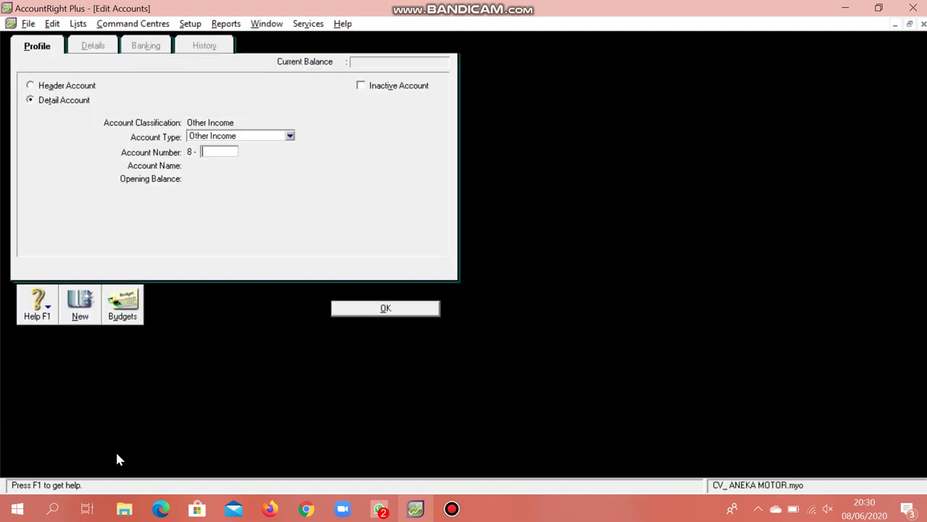
text(3000)
key(Tab)
text(pen)
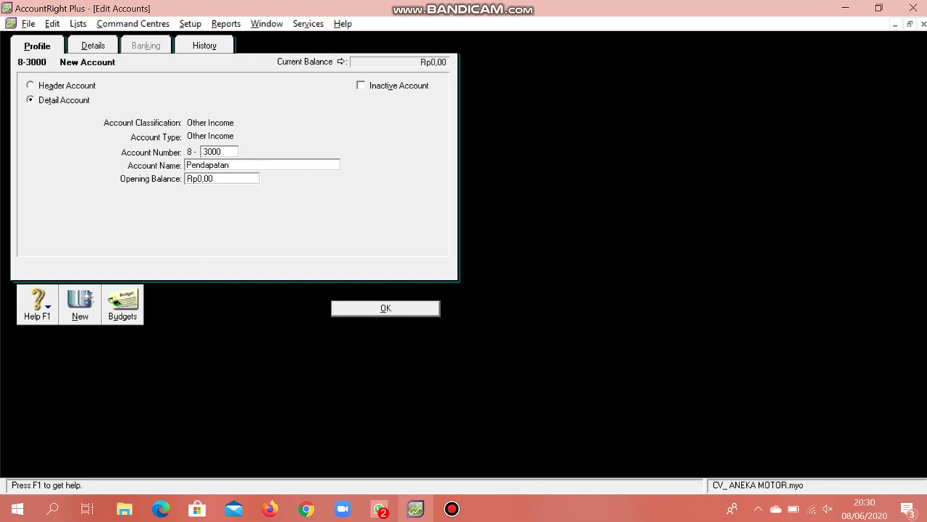
click(368, 308)
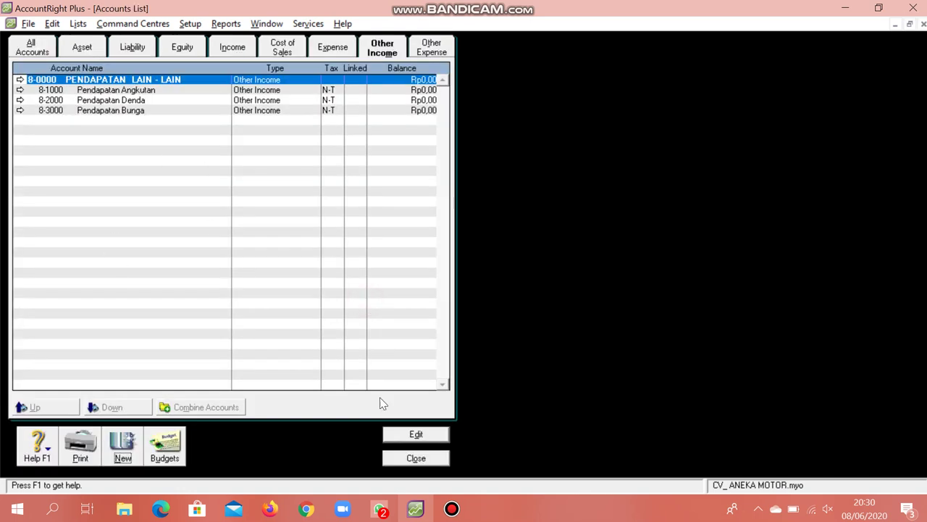
Switch to the PDF manual in Edge and look up its Beban Lain-lain list for the Other Expense accounts
click(161, 509)
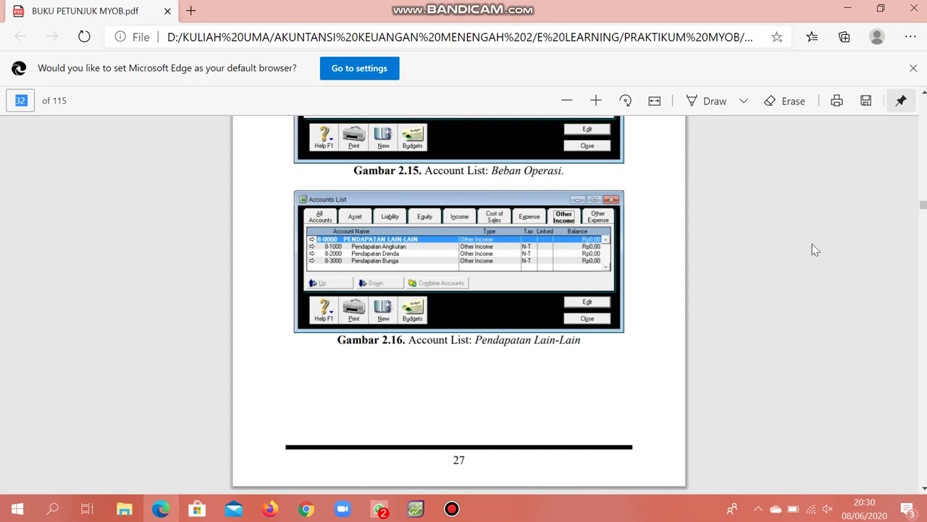
scroll(833, 336, down, 4)
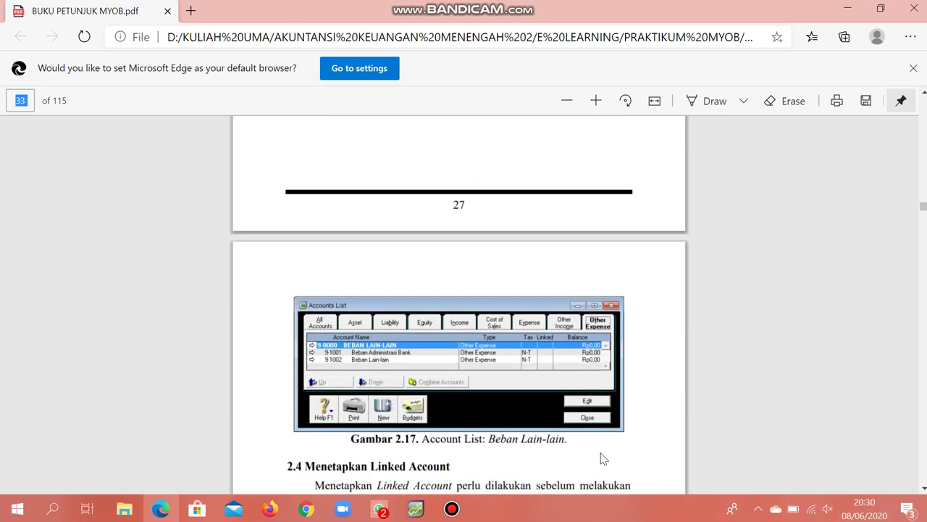
Switch back to MYOB AccountRight and rename Other Expense header account 9-0000 as BEBAN LAIN - LAIN
click(418, 511)
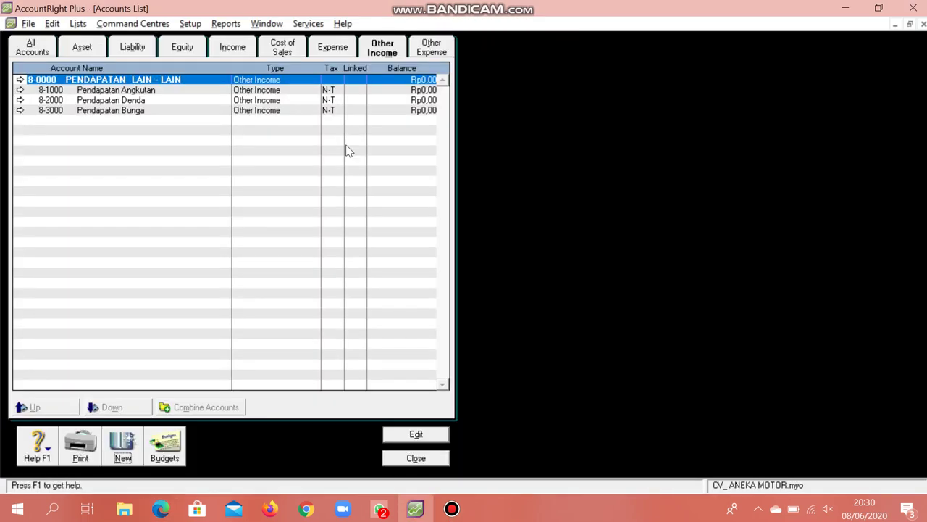
click(440, 49)
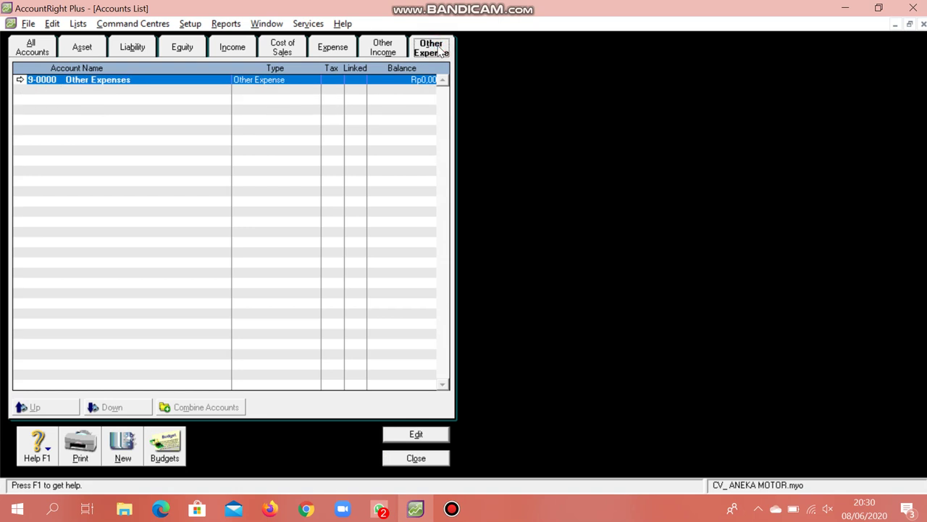
click(85, 81)
double_click(86, 82)
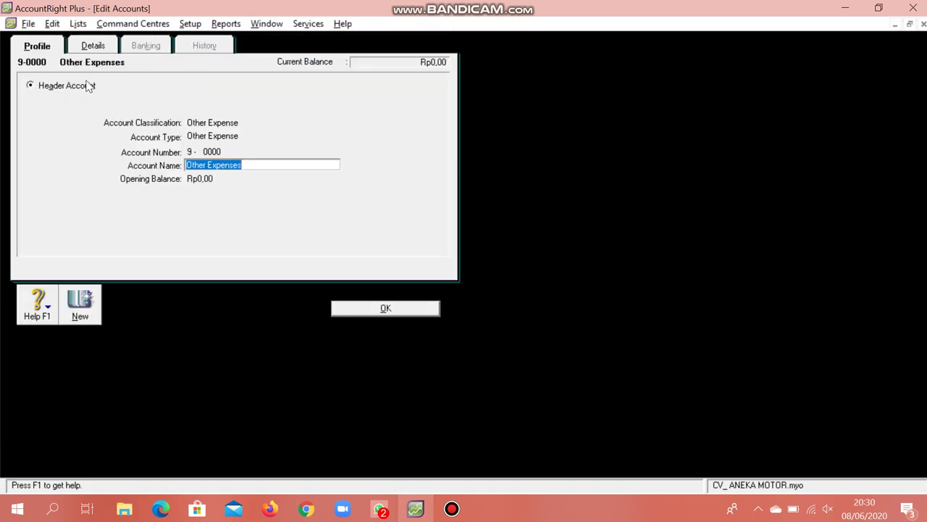
text(b)
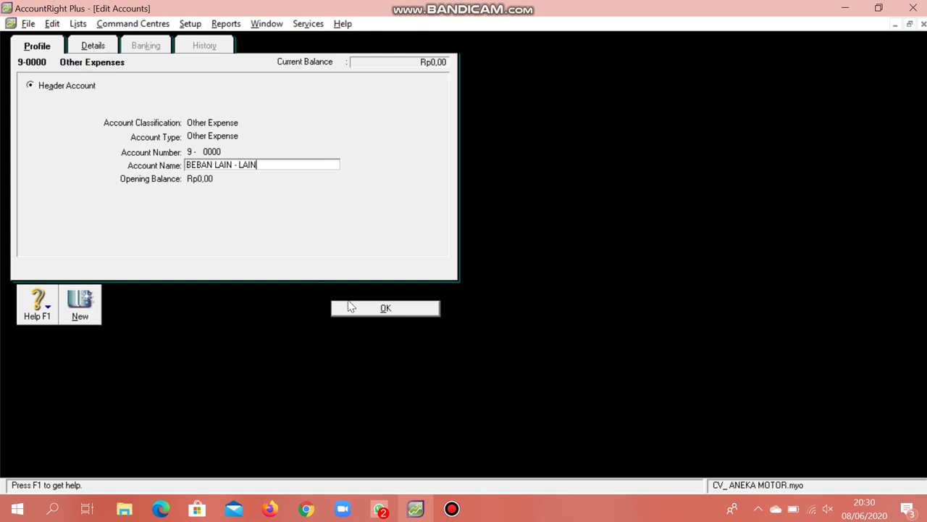
click(351, 307)
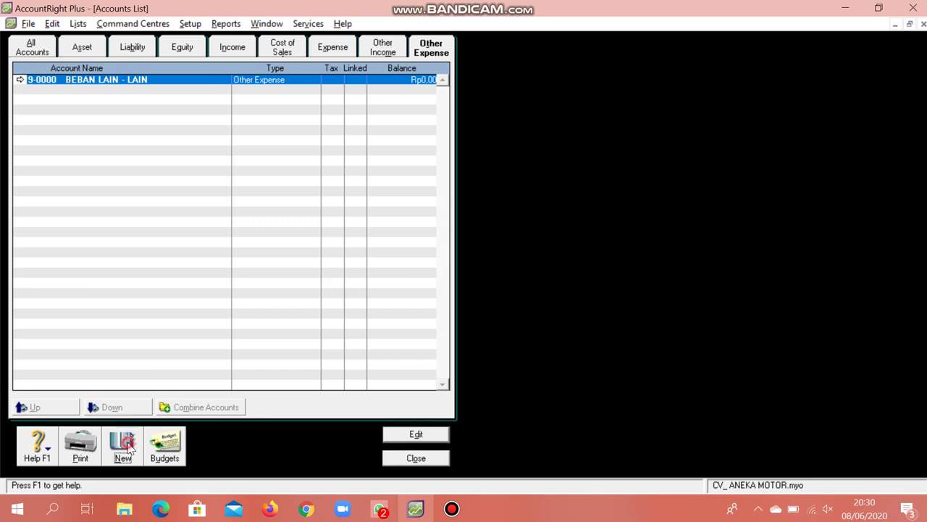
Create Other Expense detail account 9-1001 named Beban Administrasi Bank
click(124, 446)
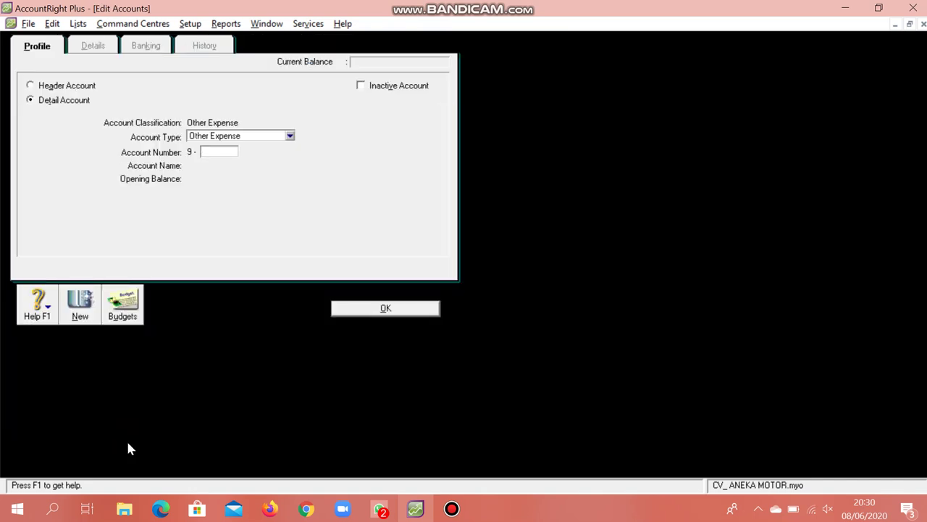
text(1001)
key(Tab)
text(B)
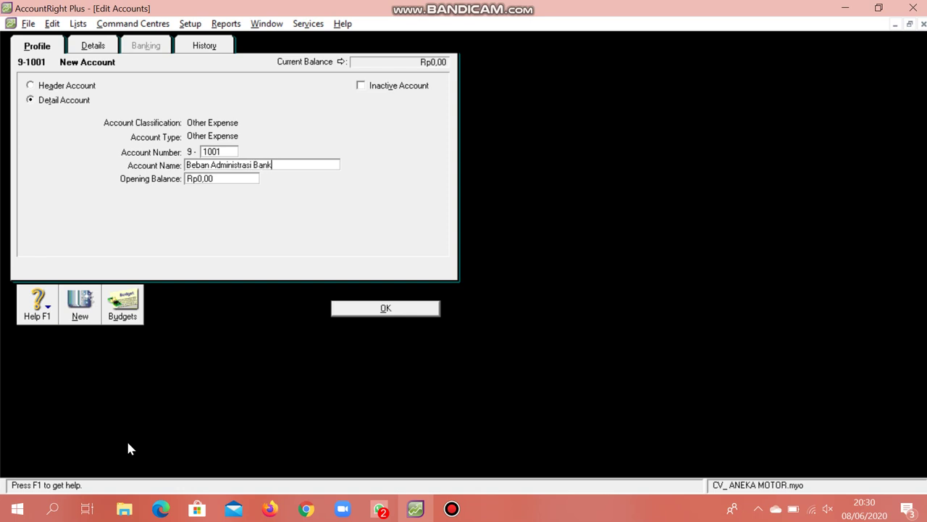
click(415, 312)
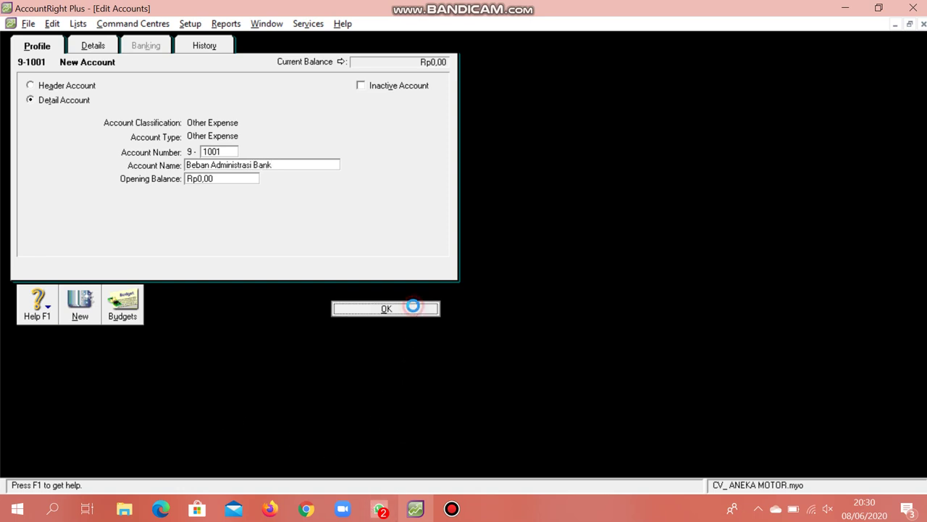
Create Other Expense detail account 9-1002 named Beban Lain - lain
click(123, 448)
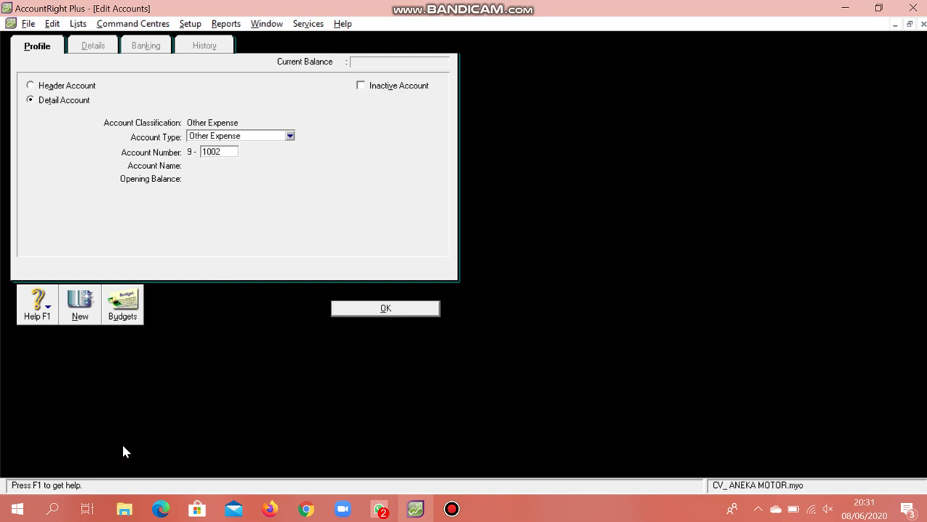
key(Tab)
text(Beb)
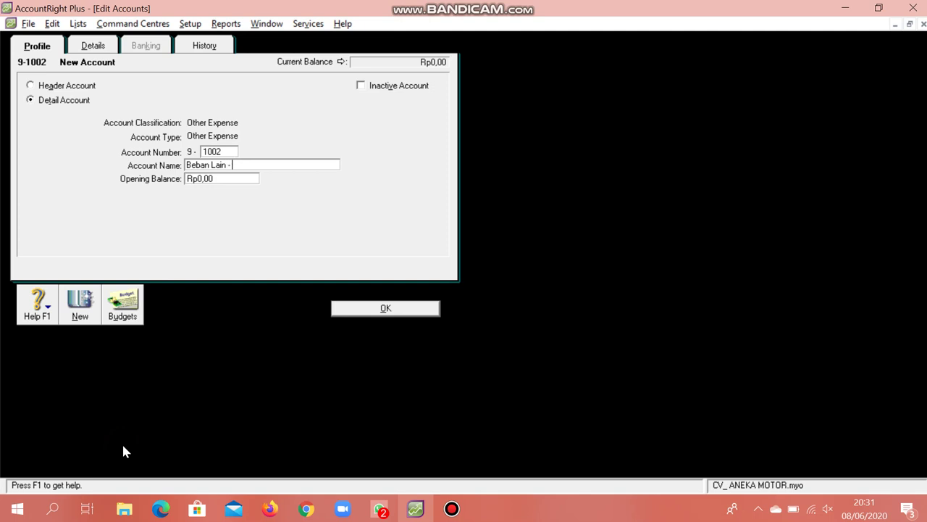
click(384, 308)
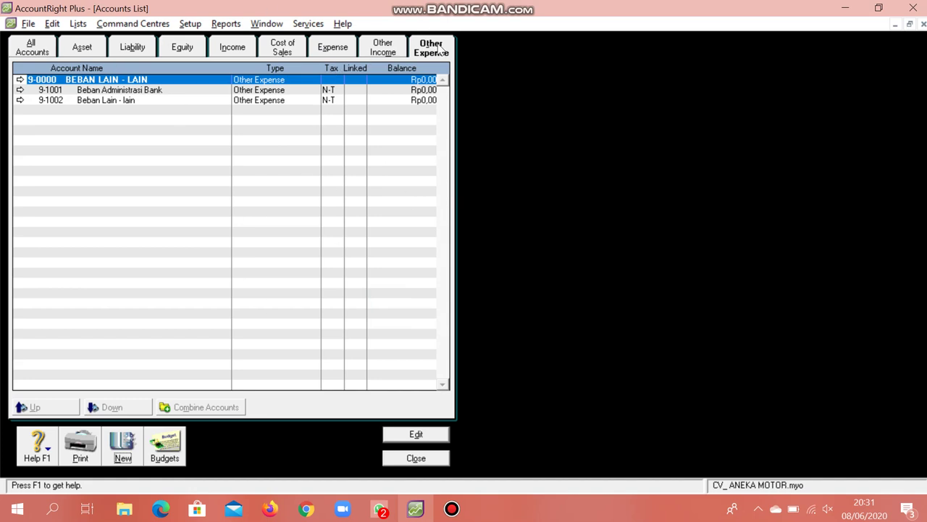
Review the accounts entered under the individual categories and the complete chart of accounts from Assets down to Other Expense
click(378, 49)
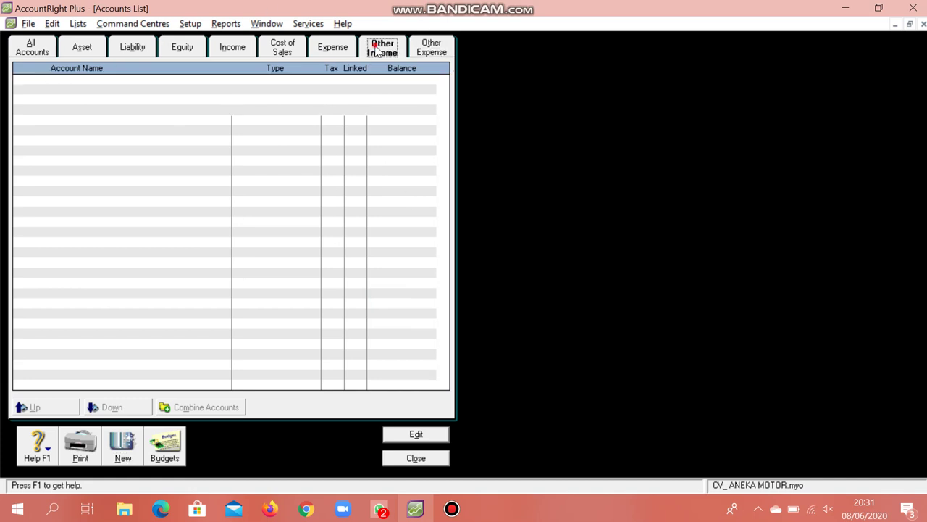
click(336, 49)
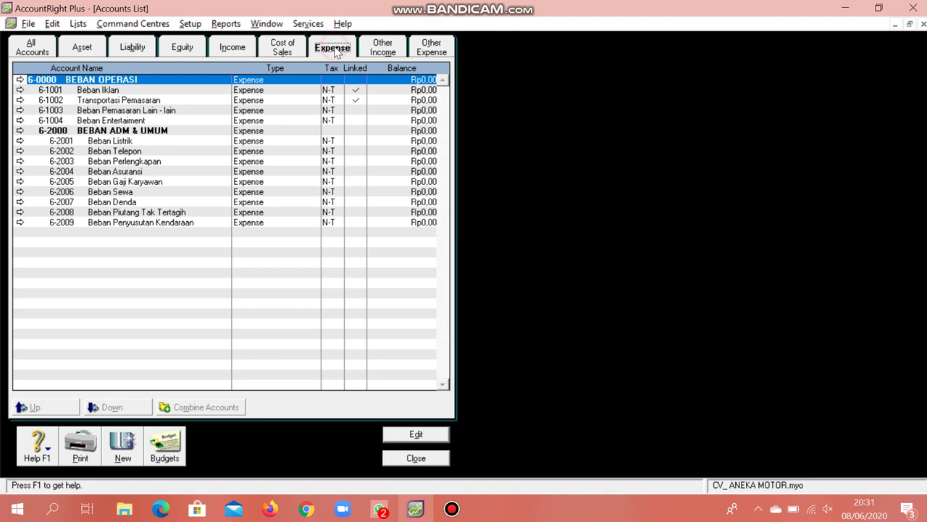
click(276, 52)
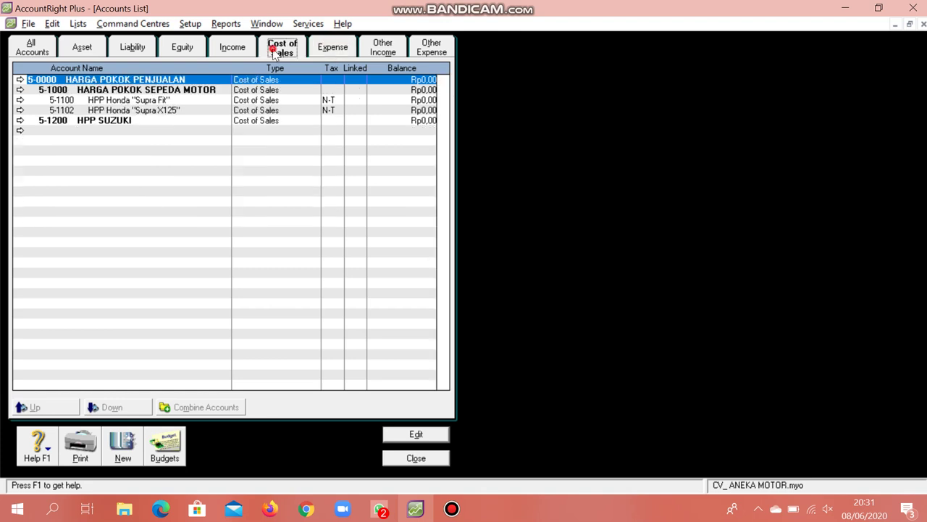
click(233, 49)
click(186, 48)
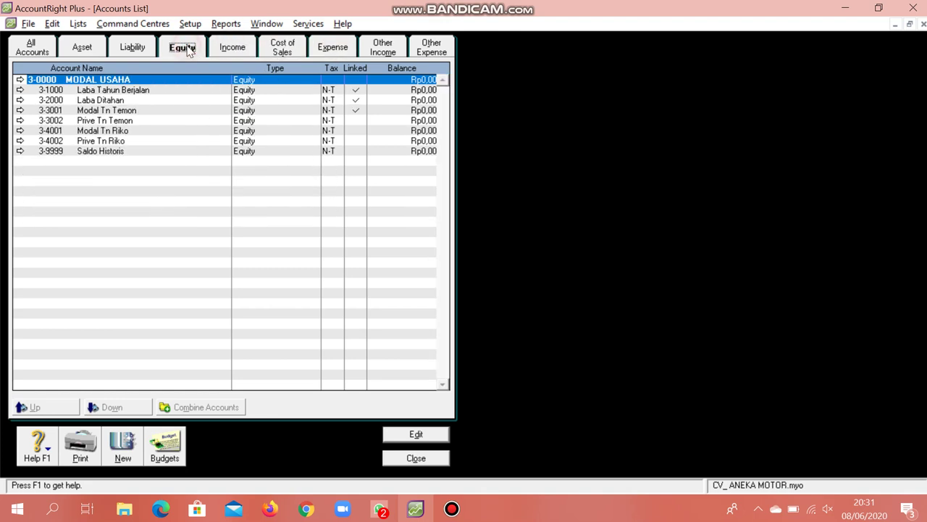
click(31, 48)
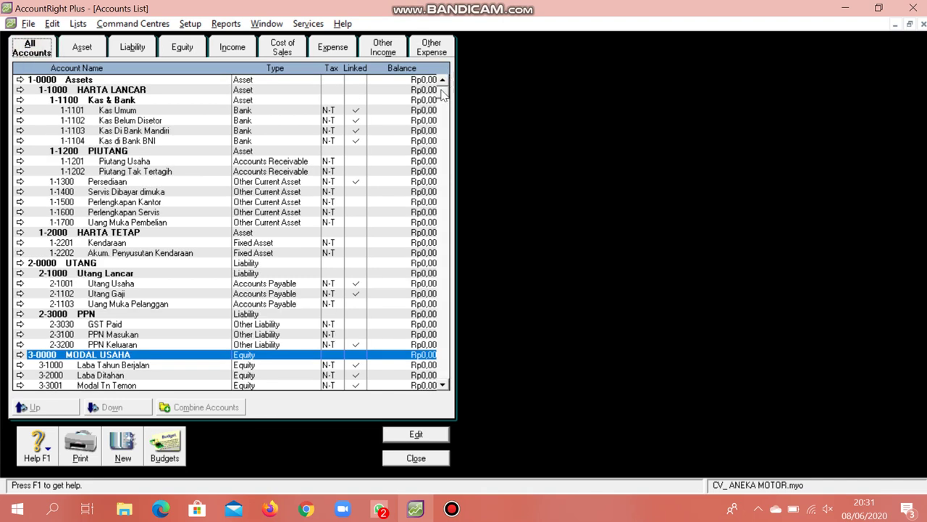
drag(444, 93, 447, 137)
key(ctrl+Tab)
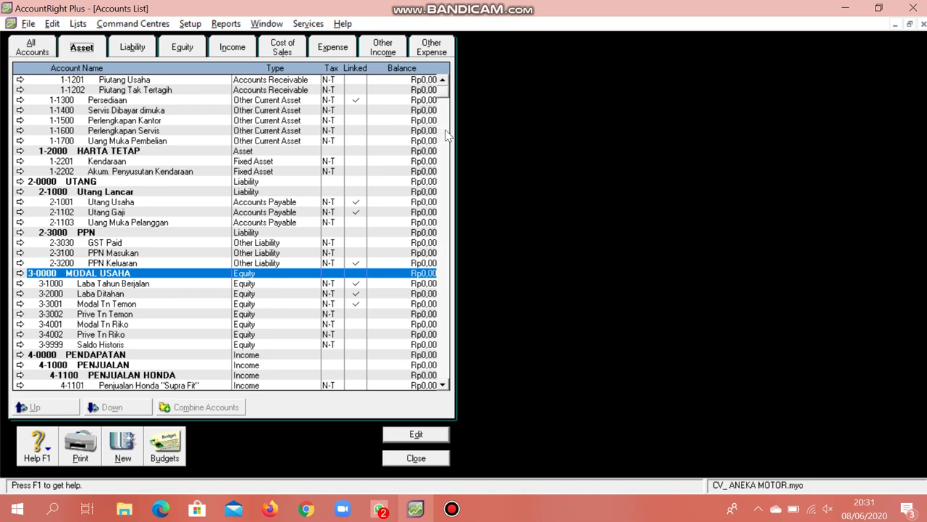
key(ctrl+Tab)
key(ctrl+shift+Tab)
key(ctrl+shift+Tab)
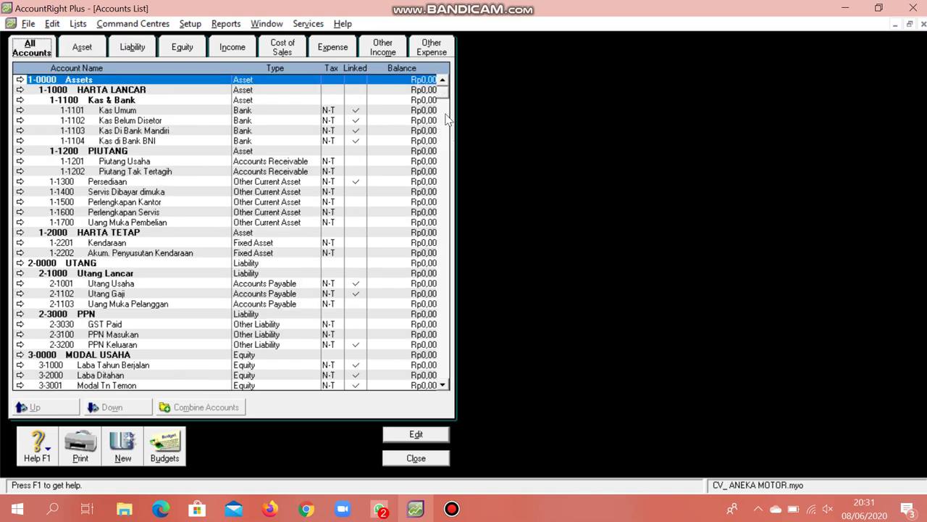
drag(447, 110, 447, 125)
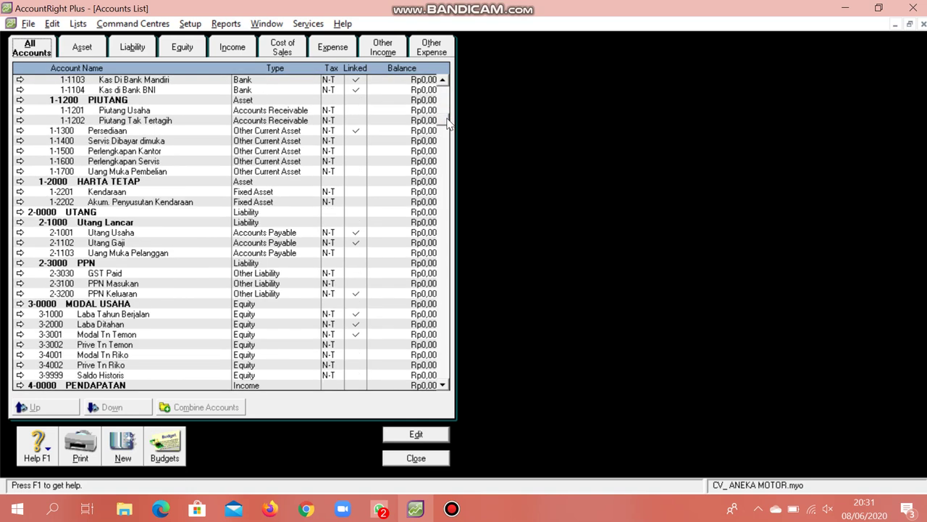
drag(447, 124, 447, 86)
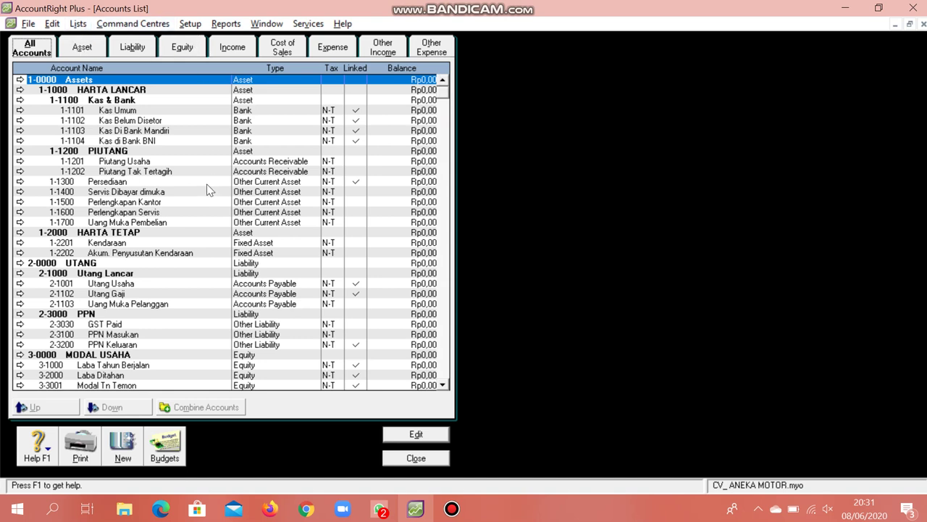
click(445, 385)
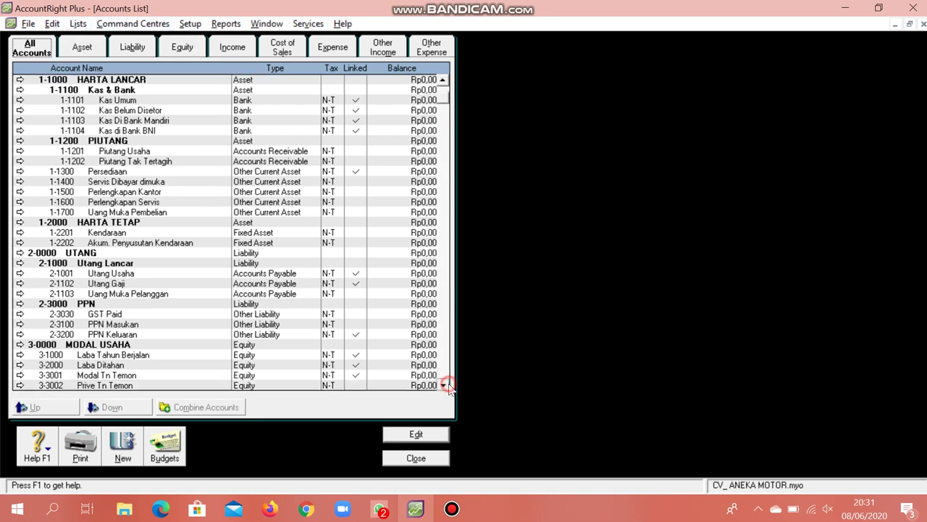
scroll(449, 389, down, 2)
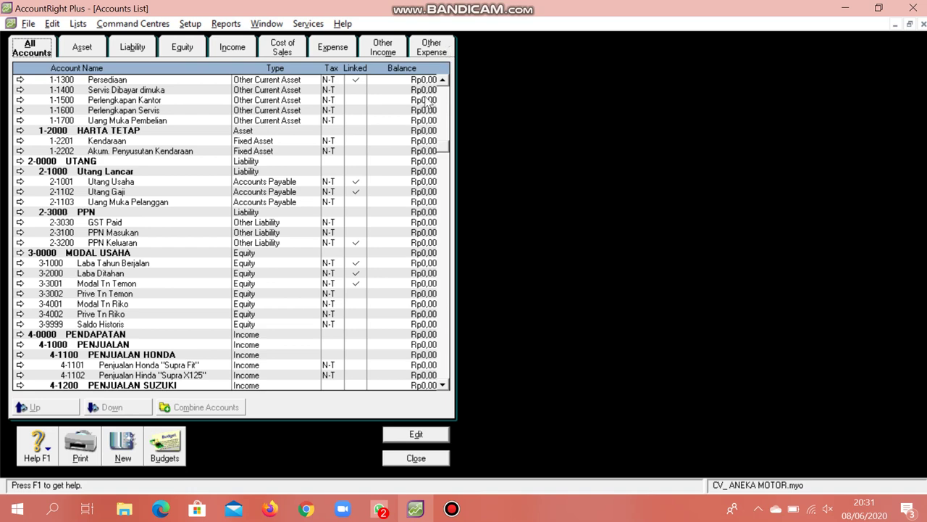
scroll(444, 392, down, 5)
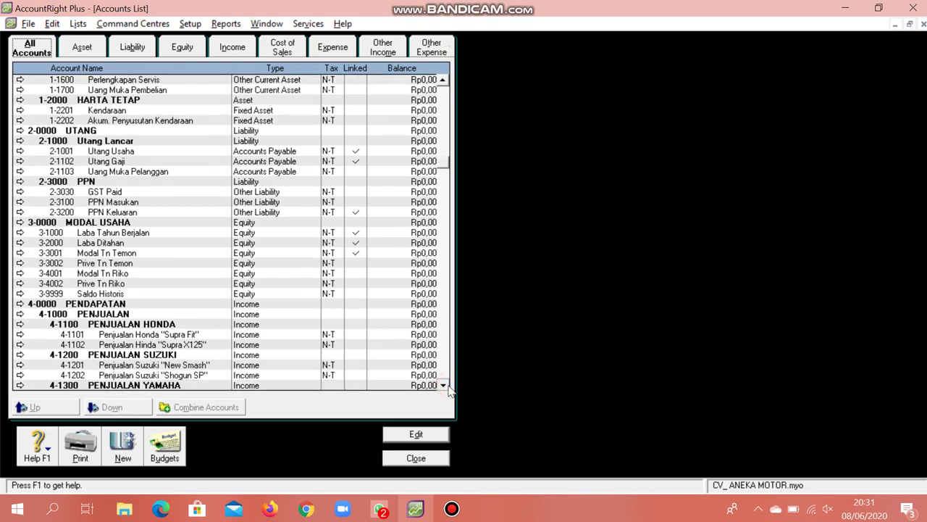
scroll(449, 390, down, 9)
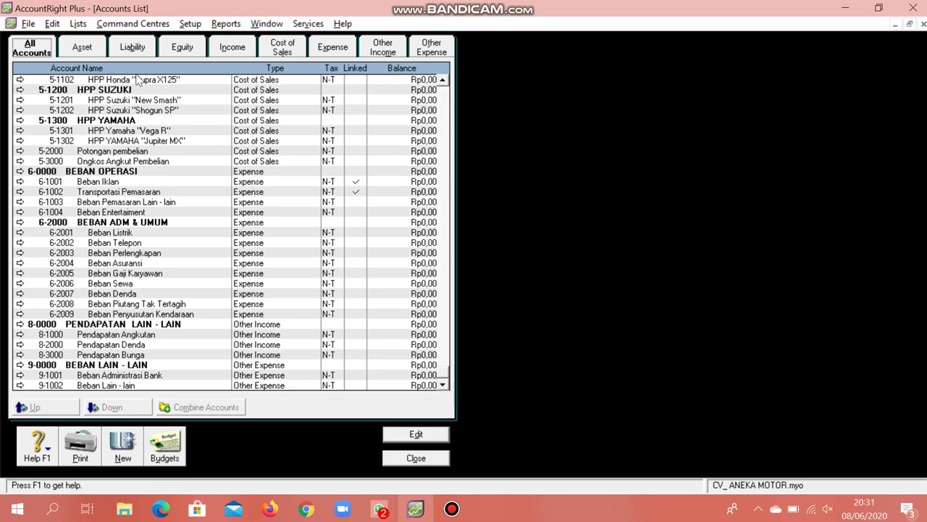
Exit AccountRight Plus and minimize the remaining open windows to reach the desktop
click(25, 24)
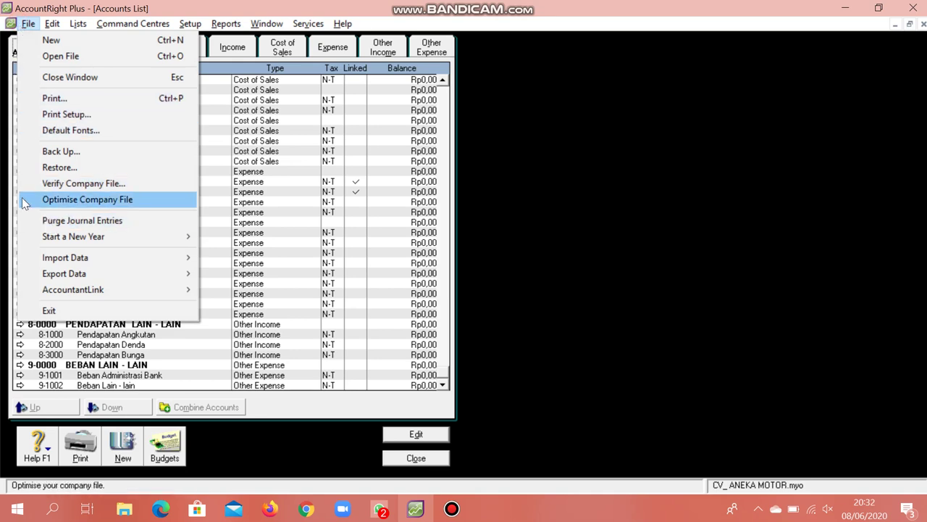
click(68, 311)
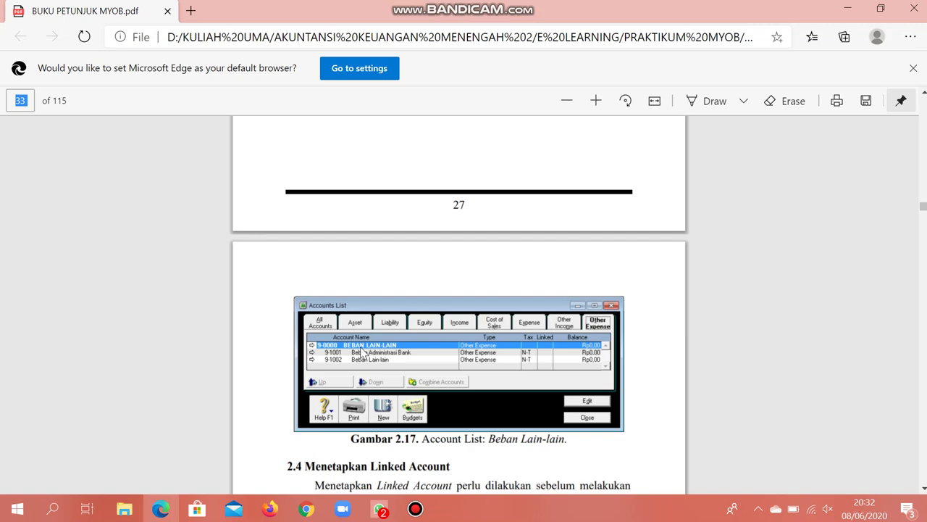
click(416, 509)
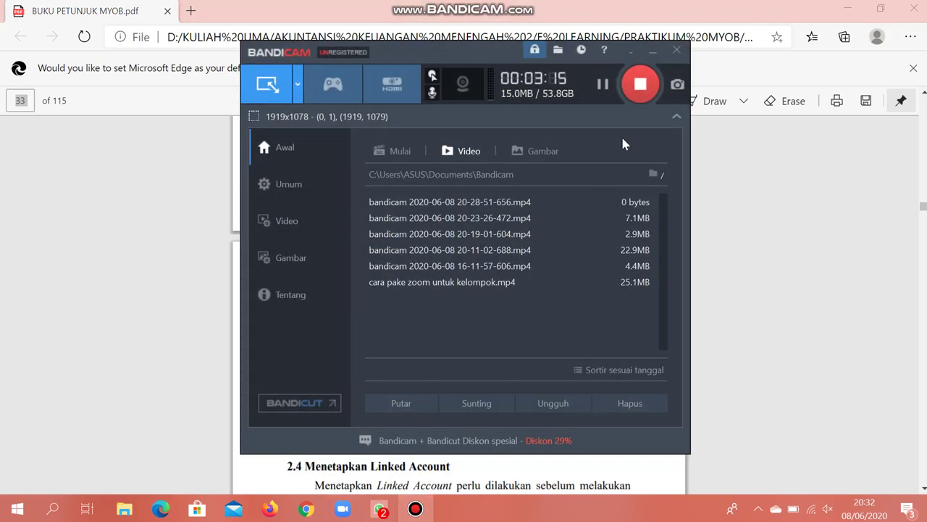
click(144, 327)
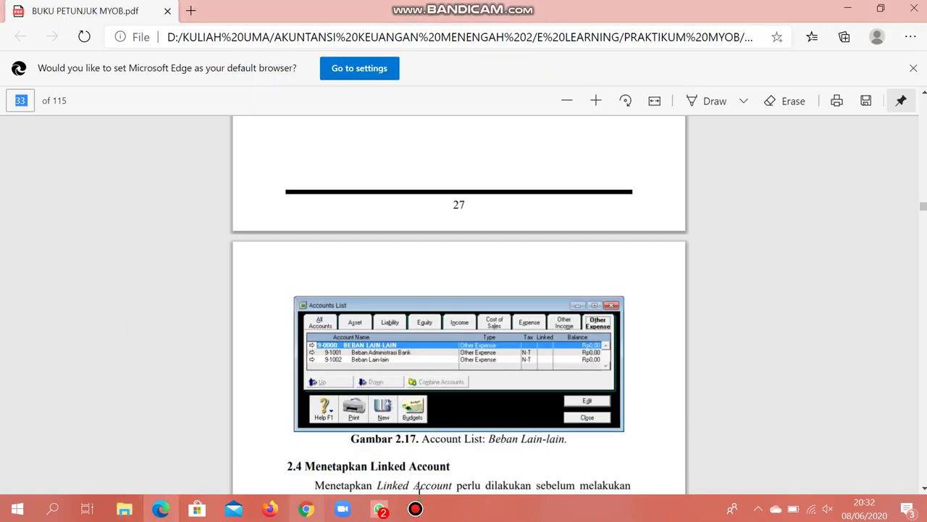
click(857, 10)
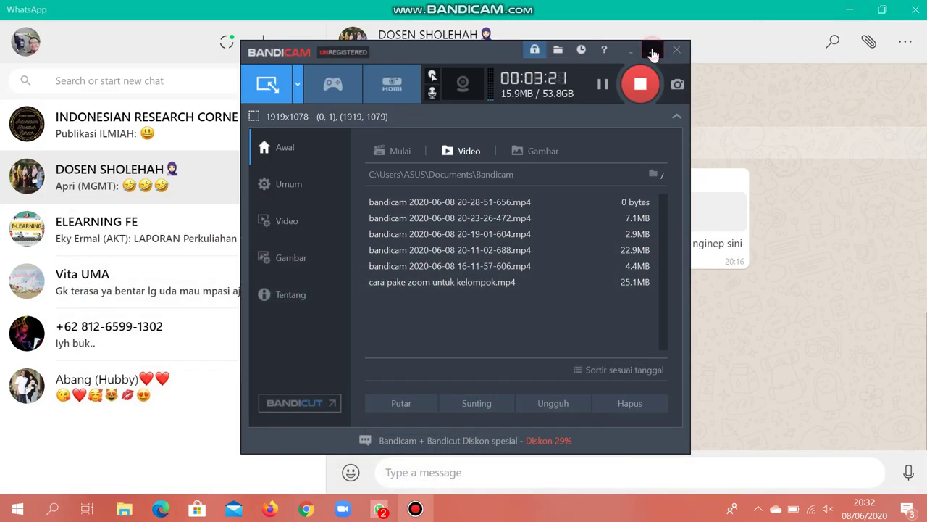
click(653, 52)
click(843, 10)
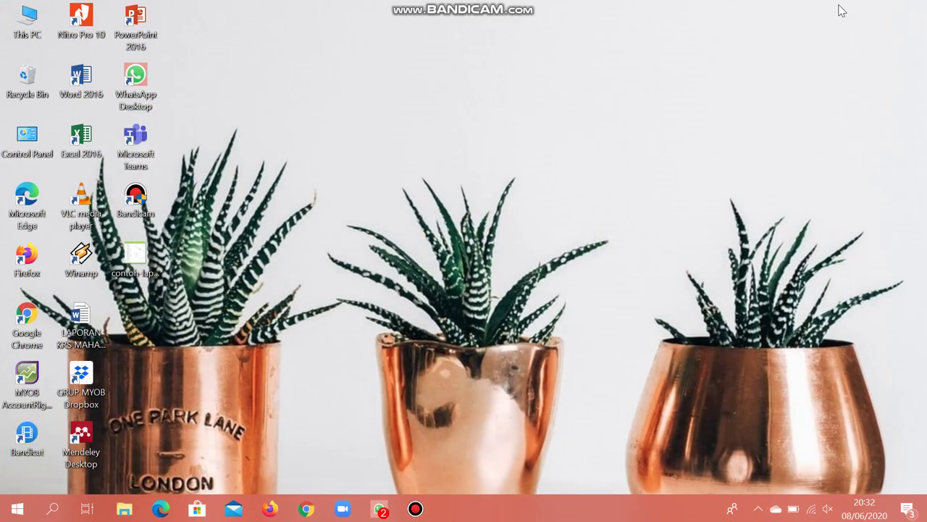
Launch MYOB AccountRight Plus and open the company file CV_ ANEKA MOTOR.myo from FOLDER MYOB 19
double_click(29, 392)
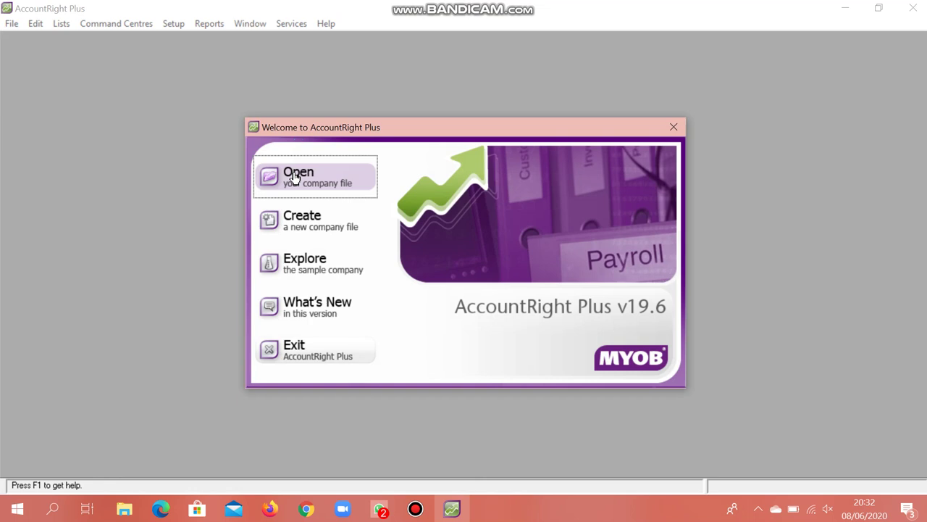
click(294, 178)
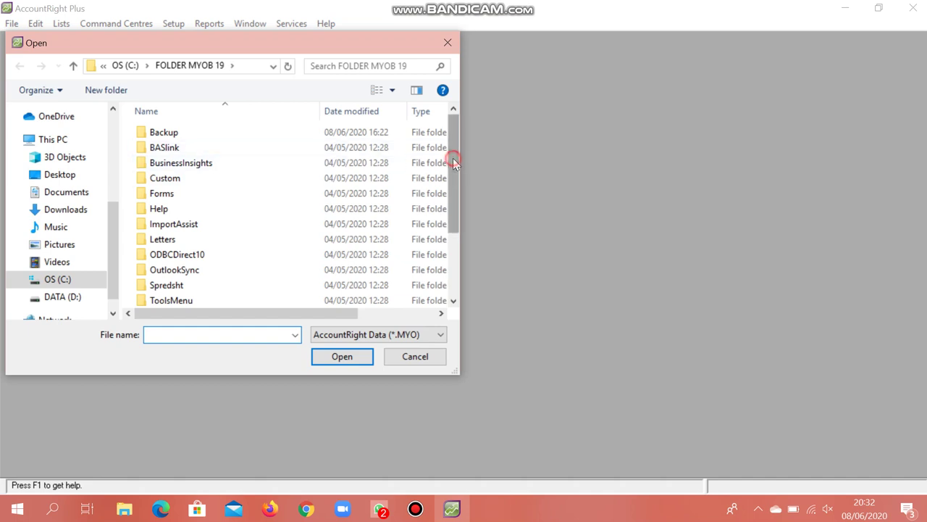
drag(453, 161, 462, 260)
click(266, 267)
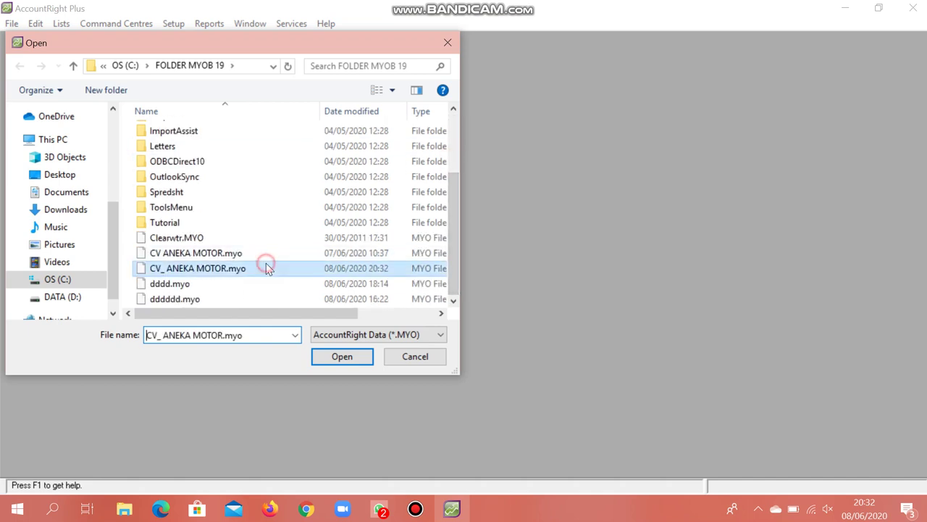
click(332, 356)
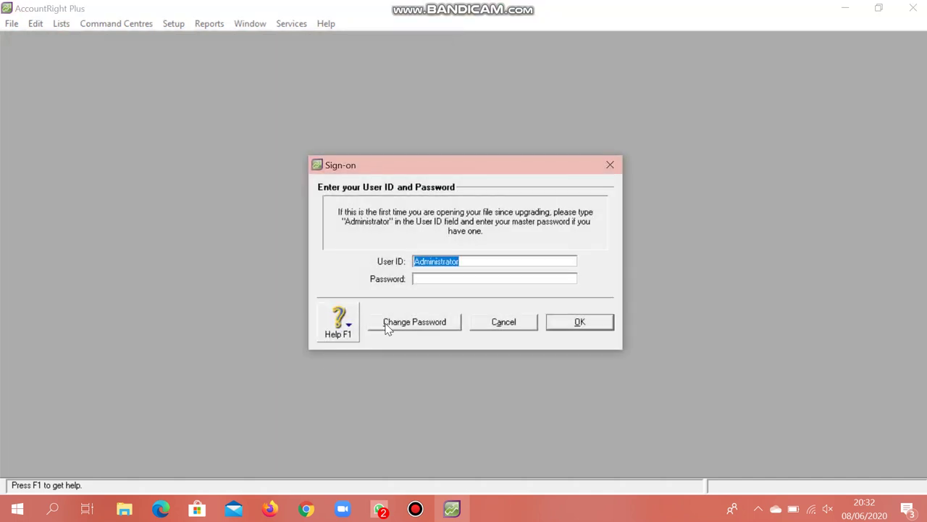
Sign on as Administrator with a blank password and continue with the company file for practice, evaluation or study purposes
click(593, 328)
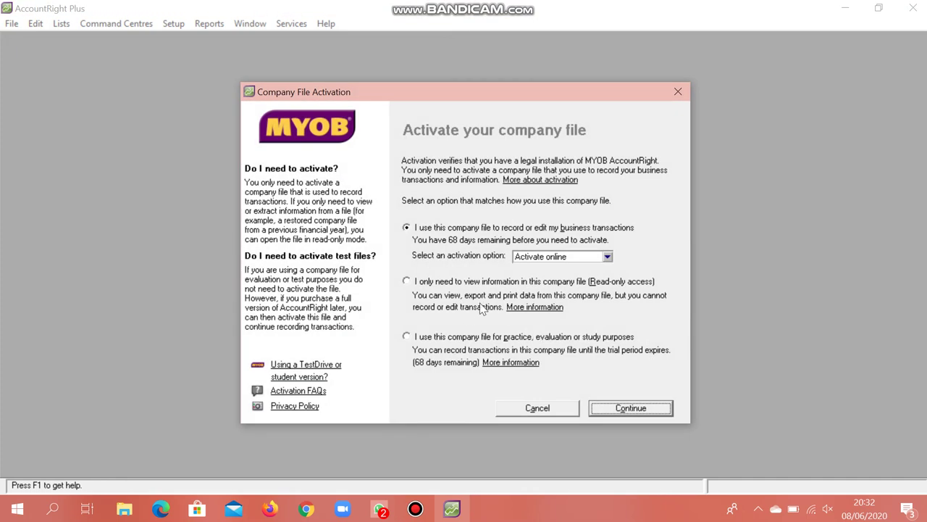
click(444, 340)
click(602, 410)
click(474, 311)
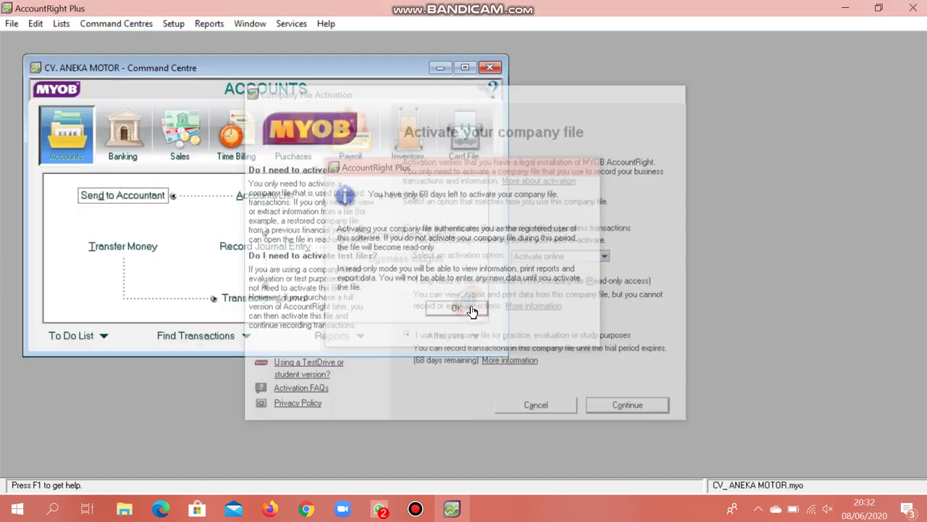
Review the complete Accounts List in a maximized window, from Assets down to the last Other Expense account
click(280, 197)
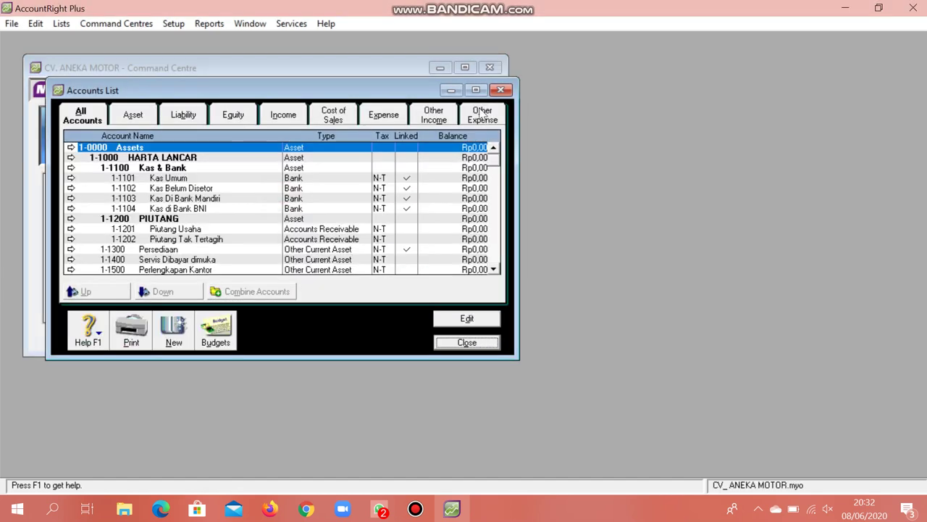
click(476, 90)
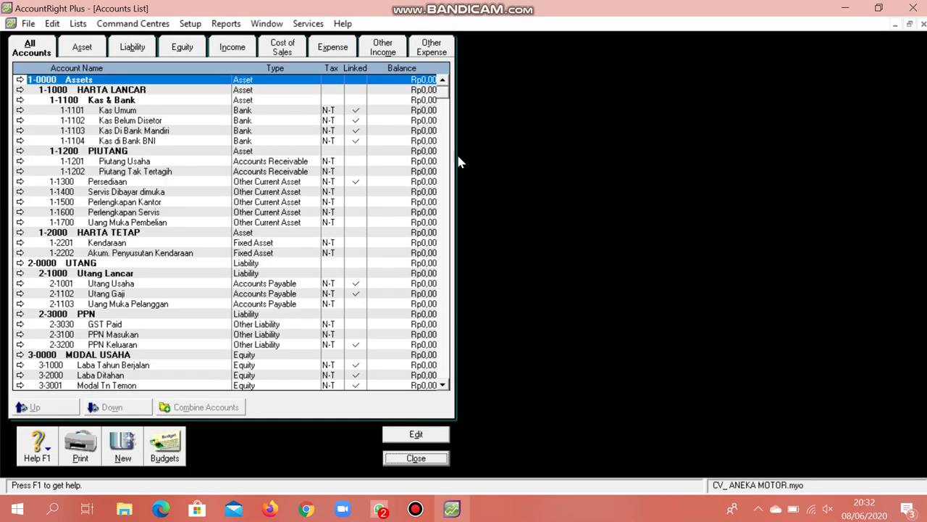
click(444, 385)
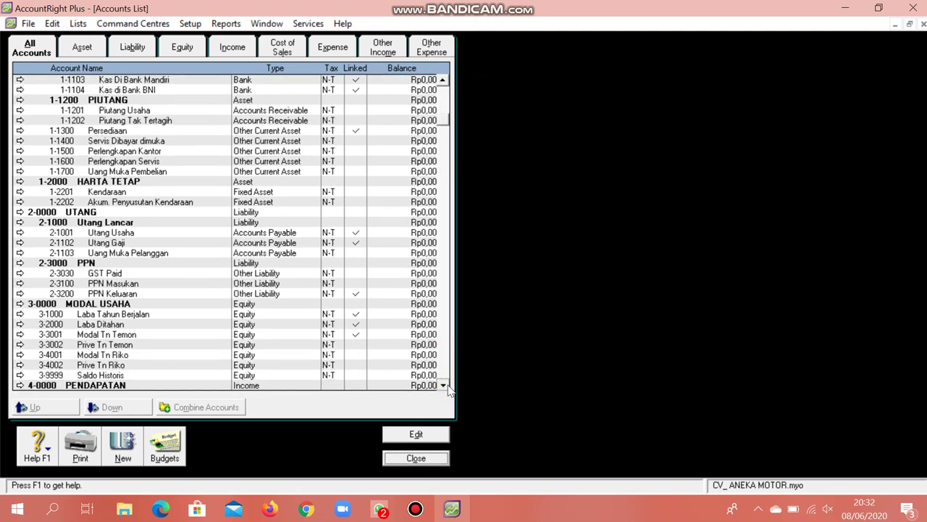
click(444, 384)
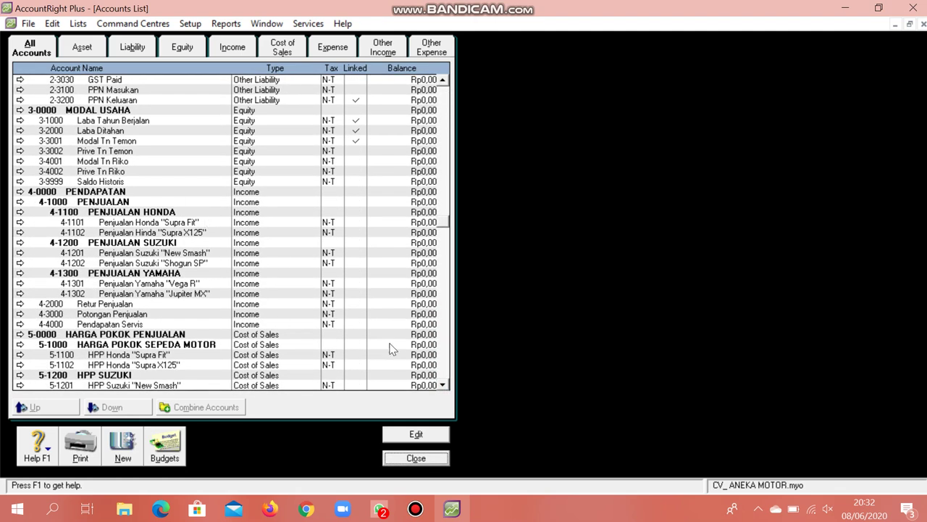
click(444, 385)
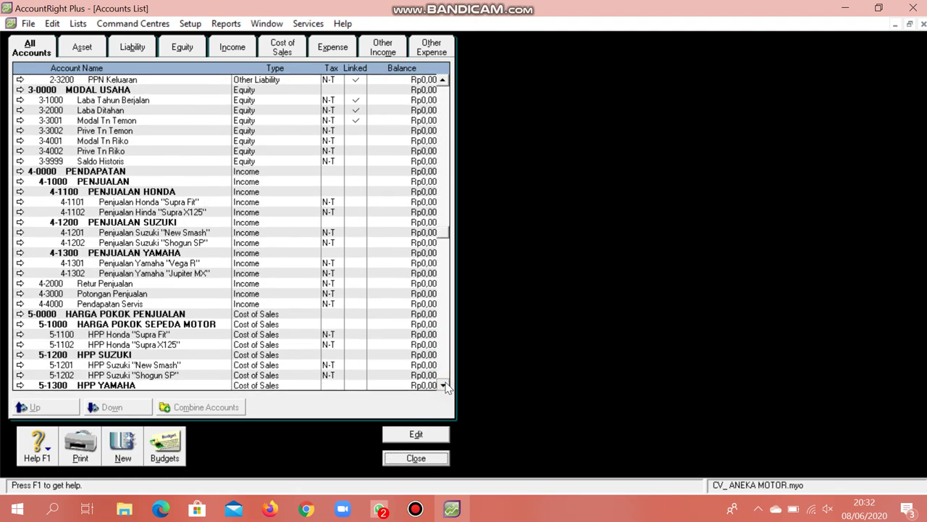
click(444, 384)
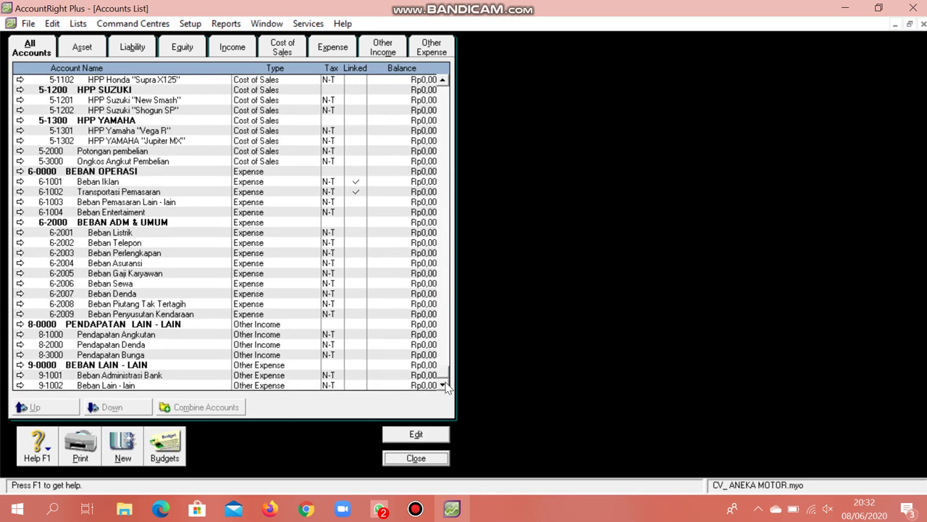
Exit AccountRight Plus and return to the desktop
click(29, 23)
click(61, 308)
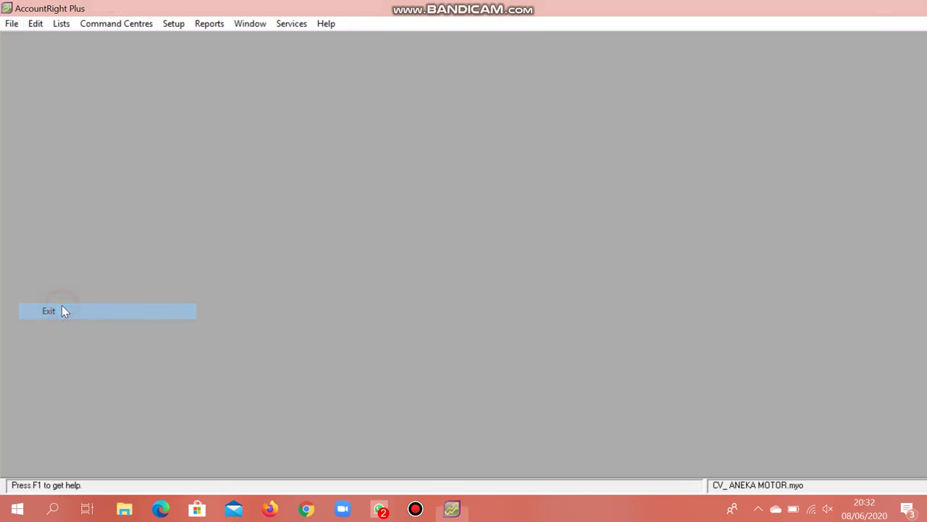
mouse_move(418, 517)
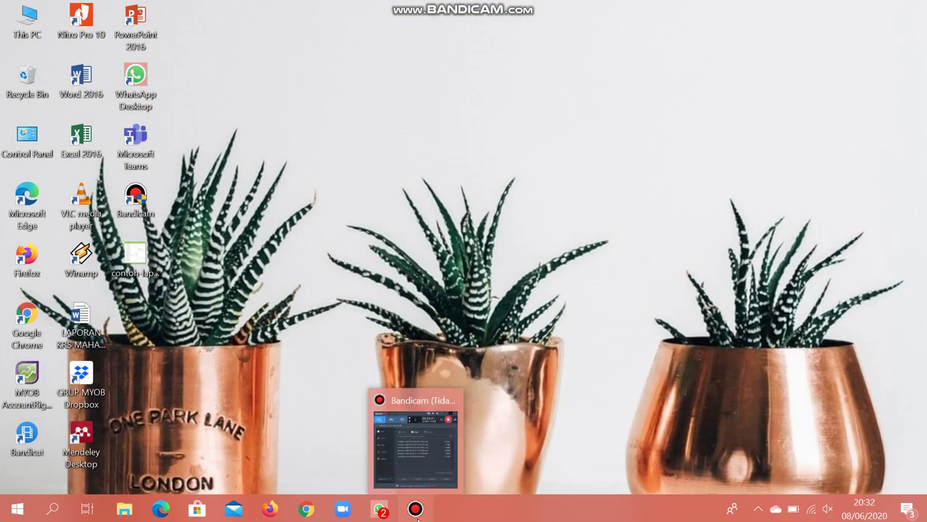